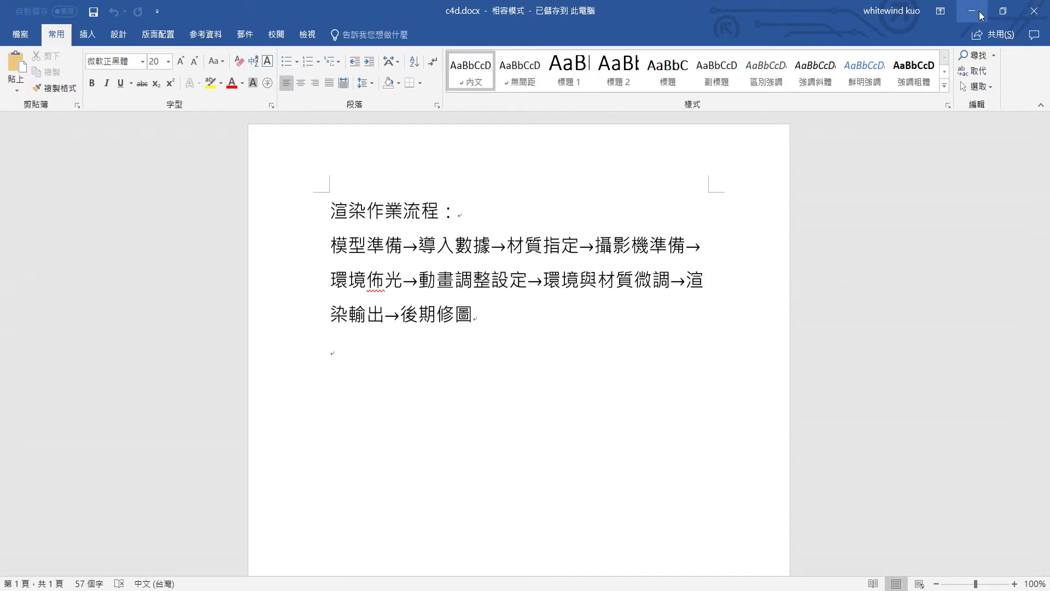
Step: Hide the Word document and orbit the SolidWorks box part to a squarer view
drag(404, 246, 331, 245)
click(404, 246)
click(974, 11)
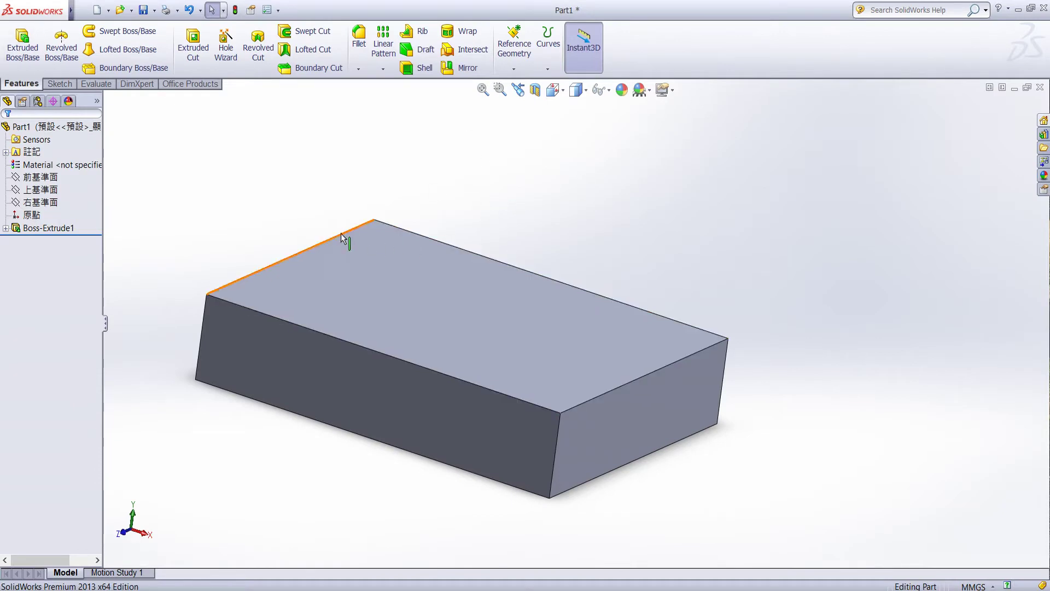
middle_drag(509, 204, 462, 218)
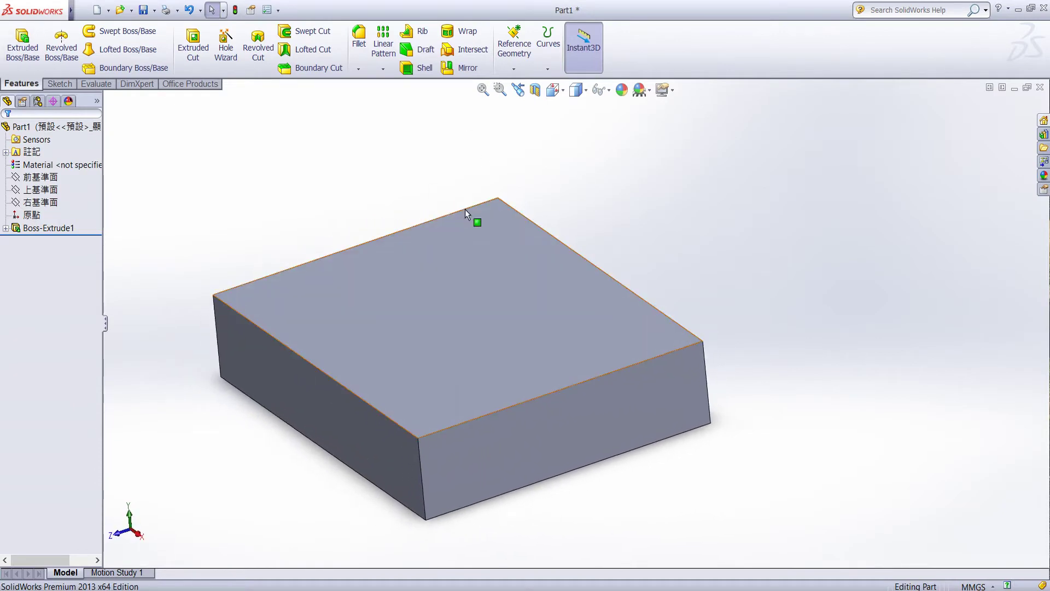
Step: Save the part as Part1.WRL with VRML (*.wrl) as the file type
click(155, 9)
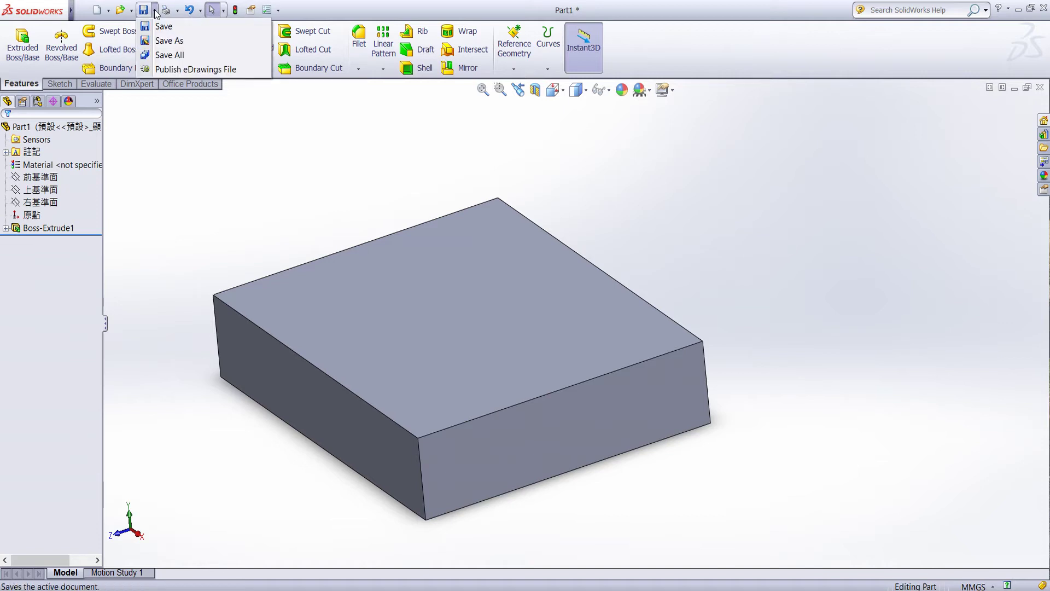
click(167, 42)
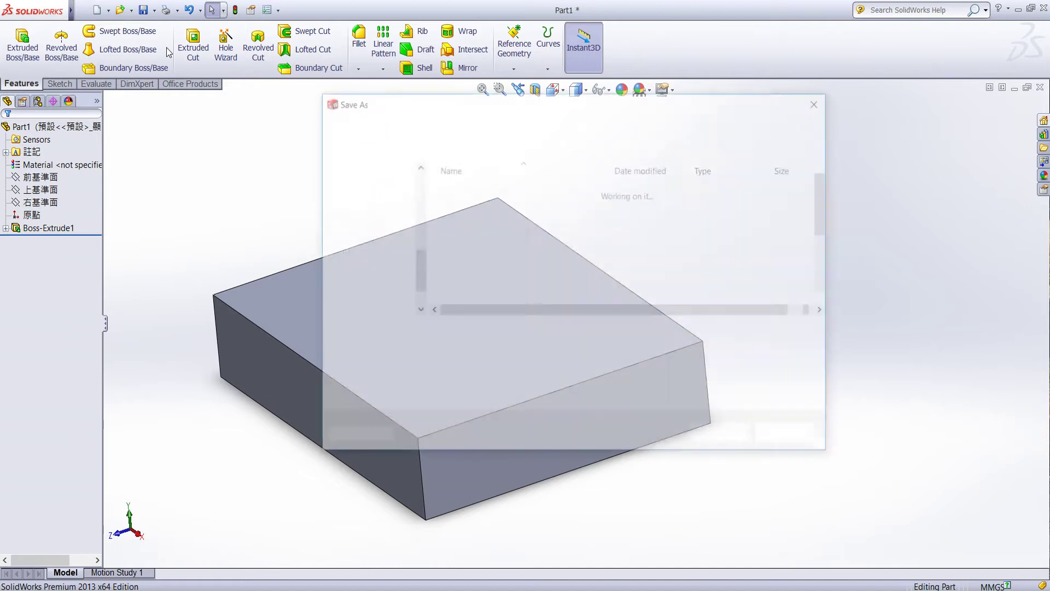
click(496, 350)
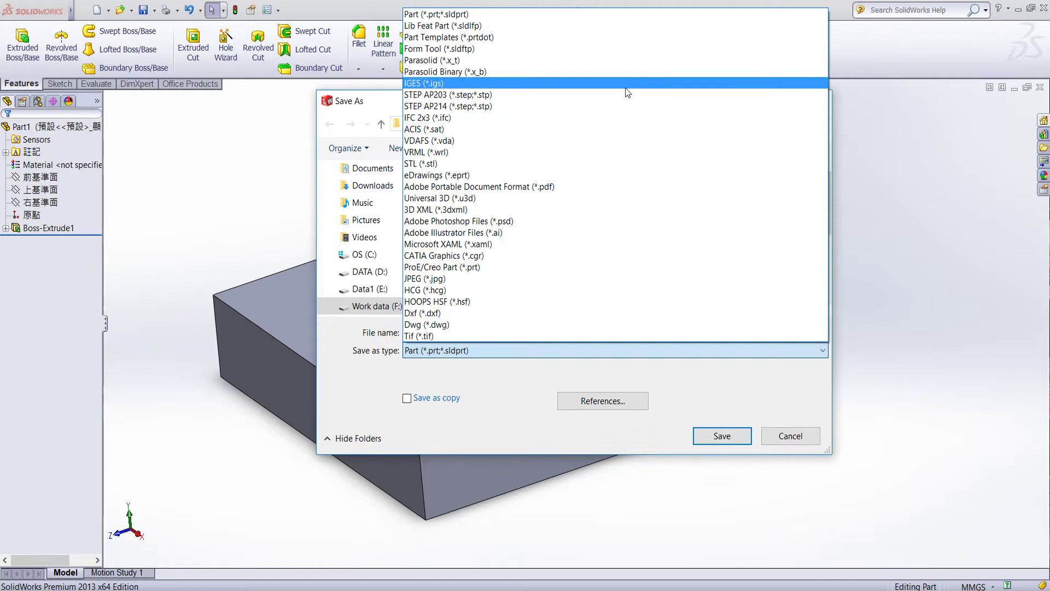
click(599, 153)
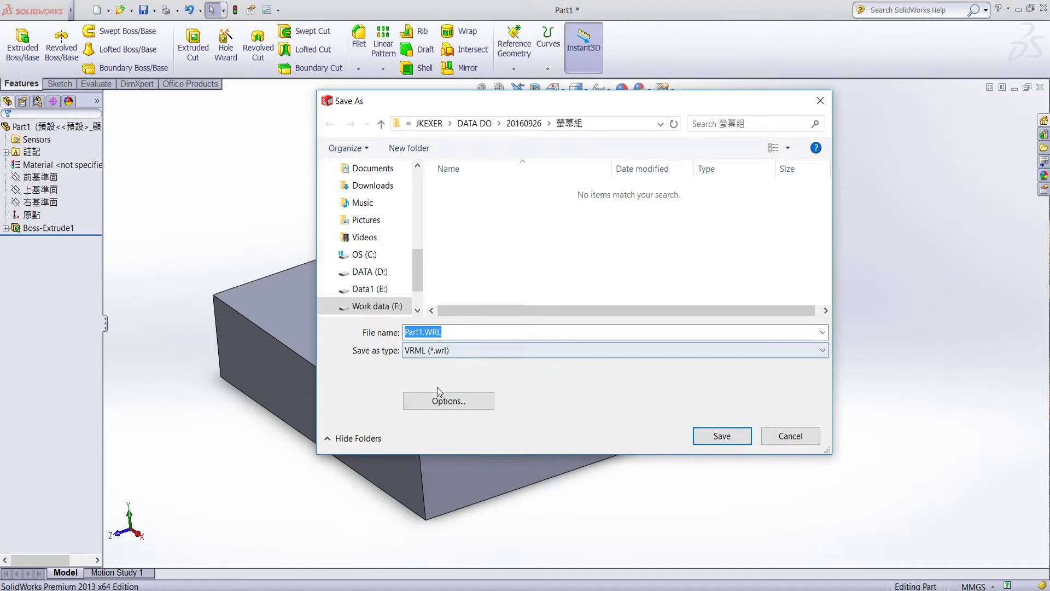
Step: Set the VRML export version to VRML 97
click(436, 406)
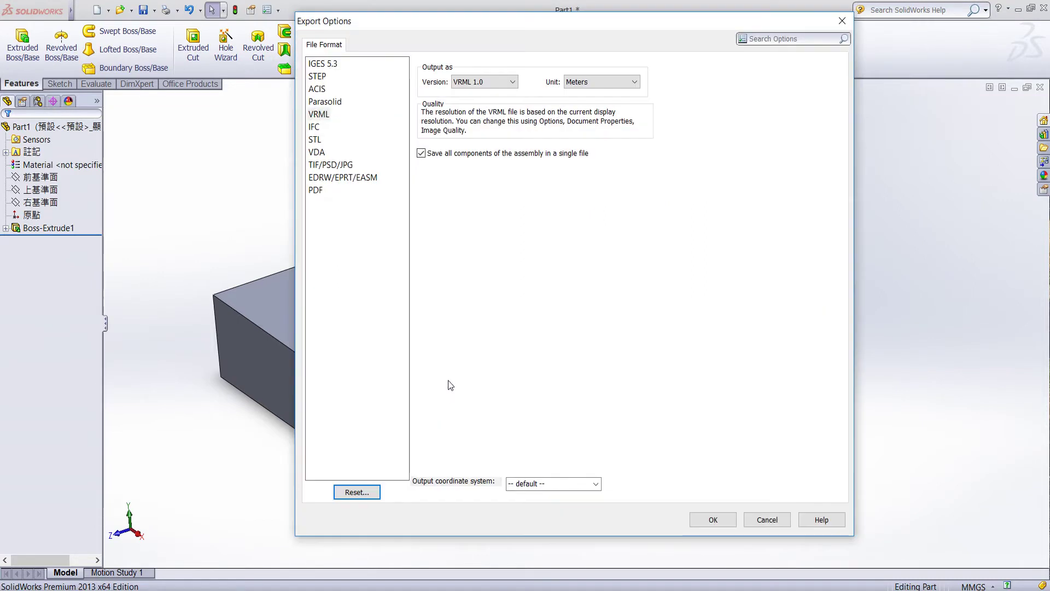
click(495, 82)
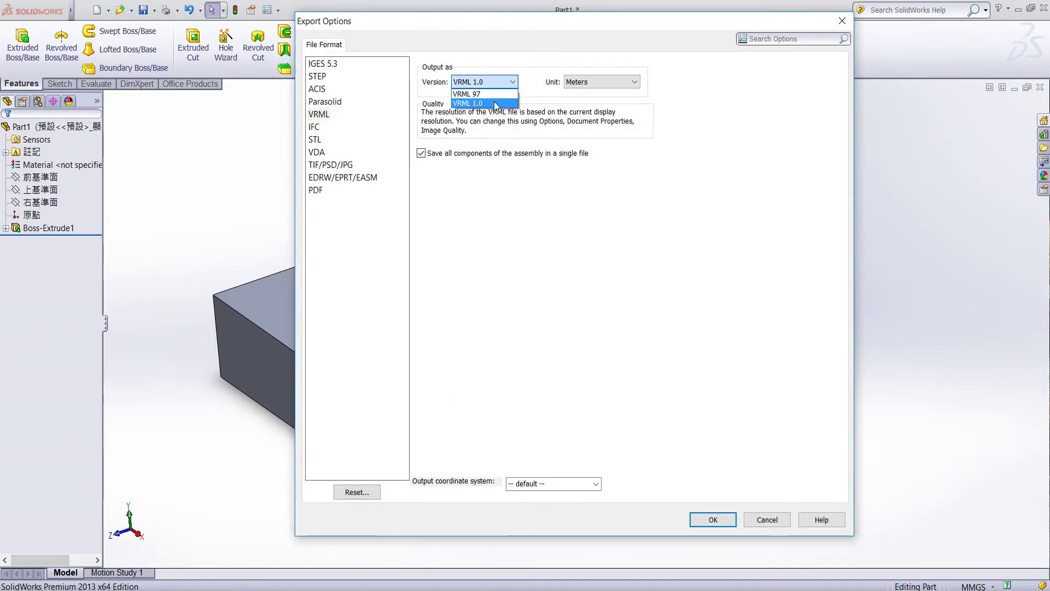
click(496, 94)
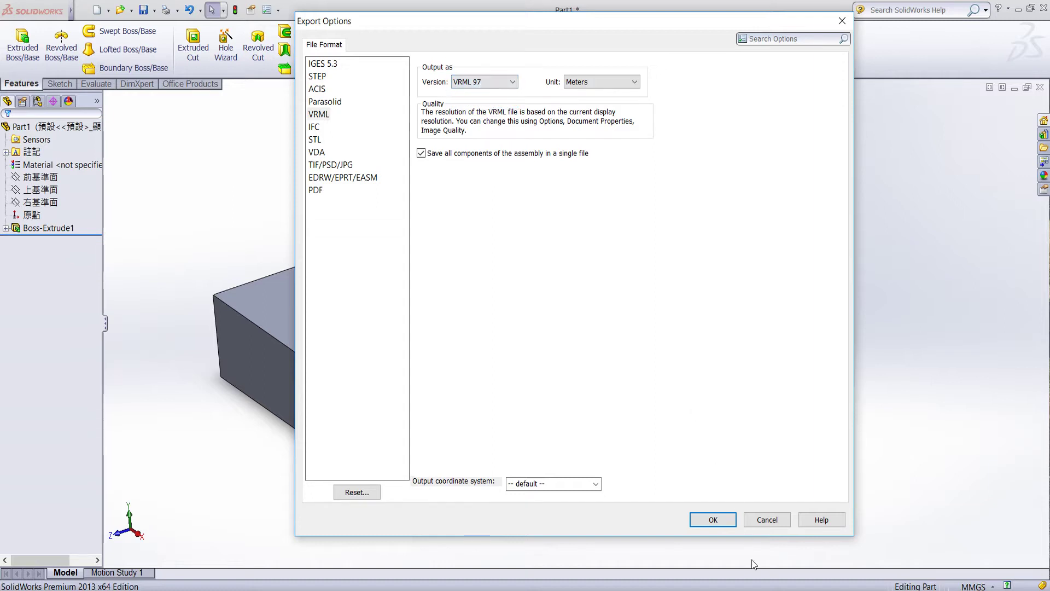
click(714, 520)
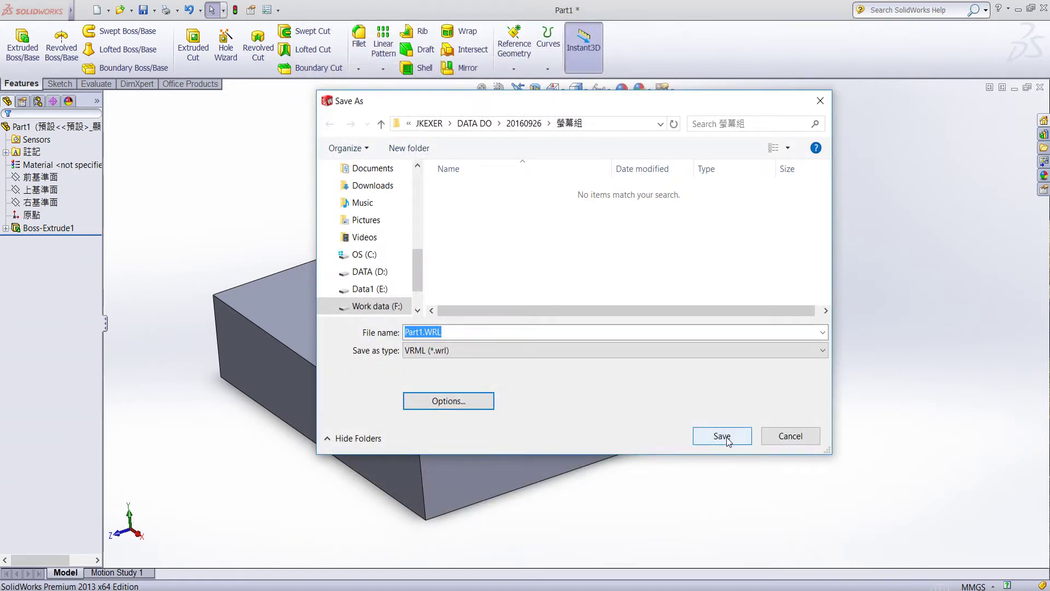
Step: Save part1.wrl to the Desktop and close SolidWorks
drag(421, 280, 419, 202)
click(383, 199)
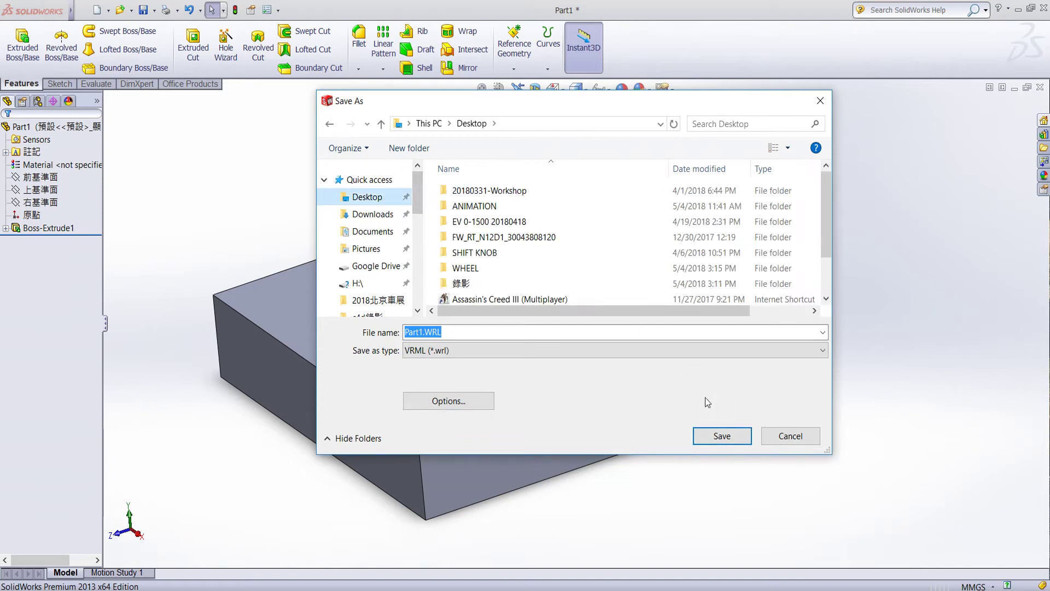
click(721, 435)
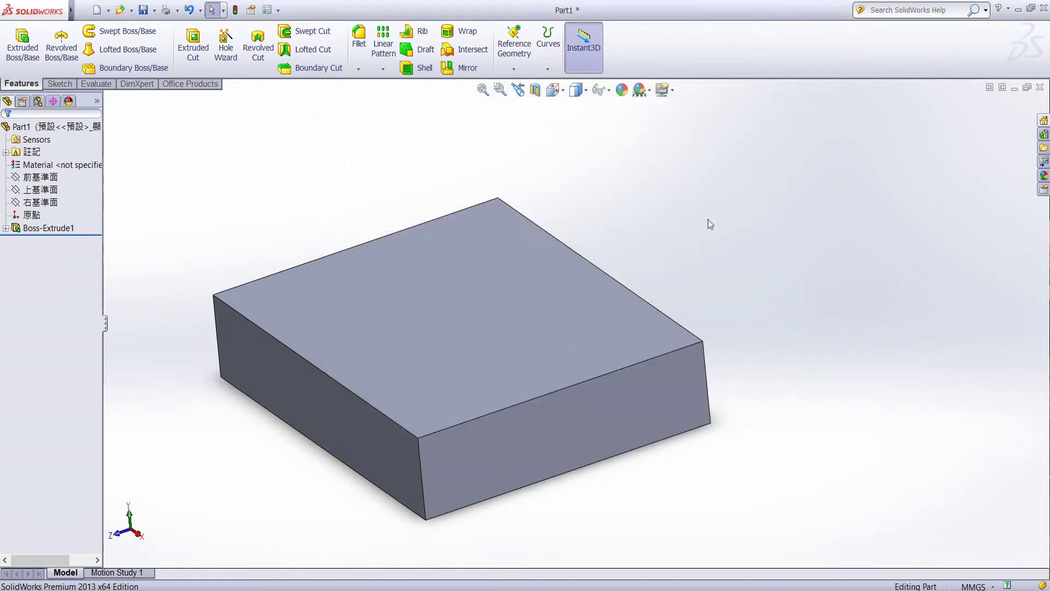
click(1044, 8)
Step: Discard the part's changes and launch Autodesk Alias AutoStudio 2017 from its desktop shortcut
click(492, 324)
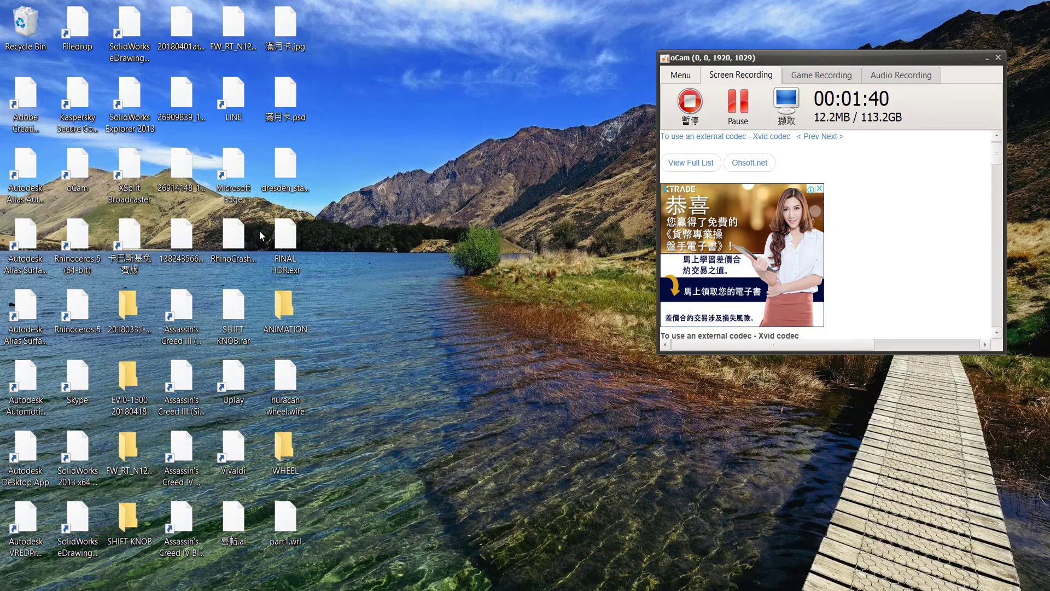
click(24, 246)
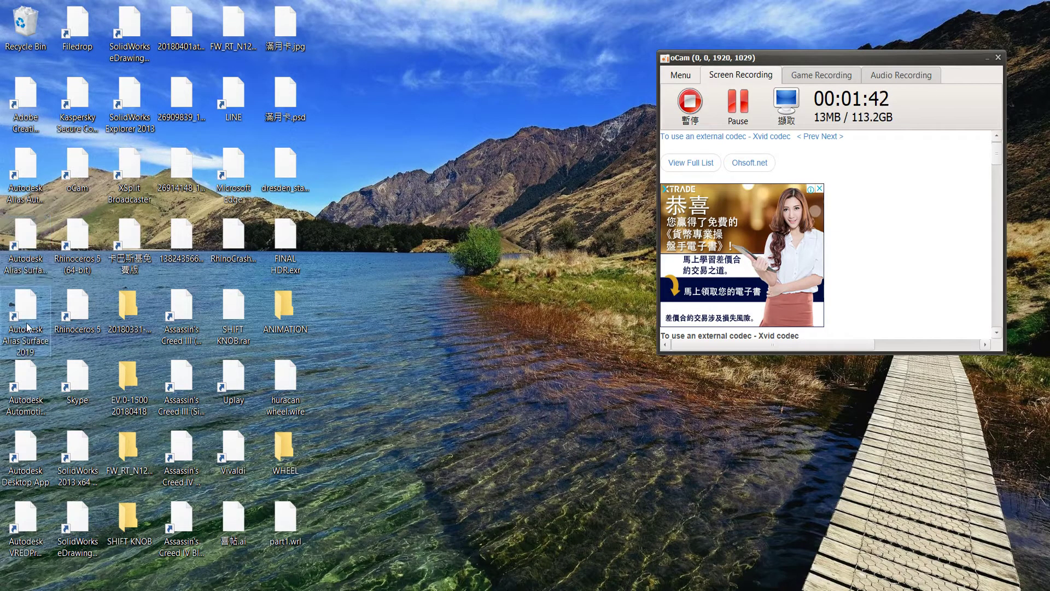
click(26, 175)
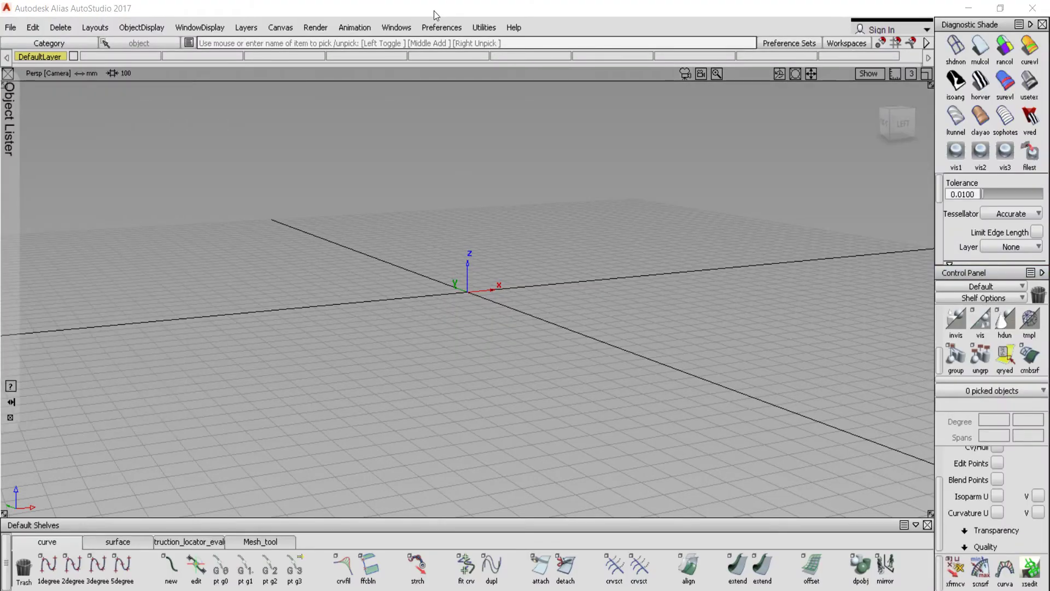
Step: Load huracan wheel.wire into Alias, keeping the current construction settings
drag(434, 11, 422, 73)
drag(285, 383, 606, 298)
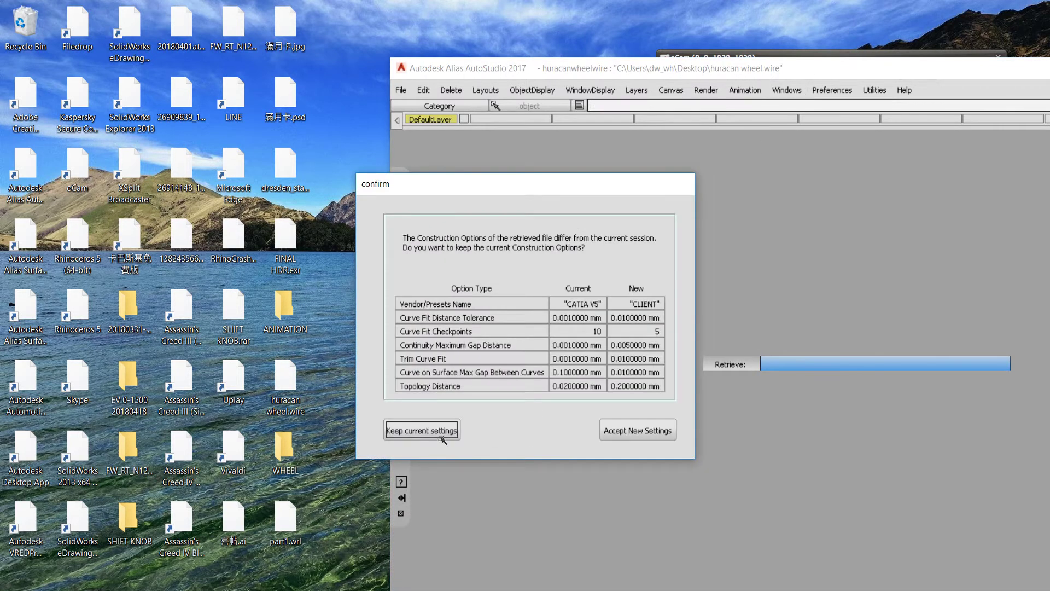
click(446, 438)
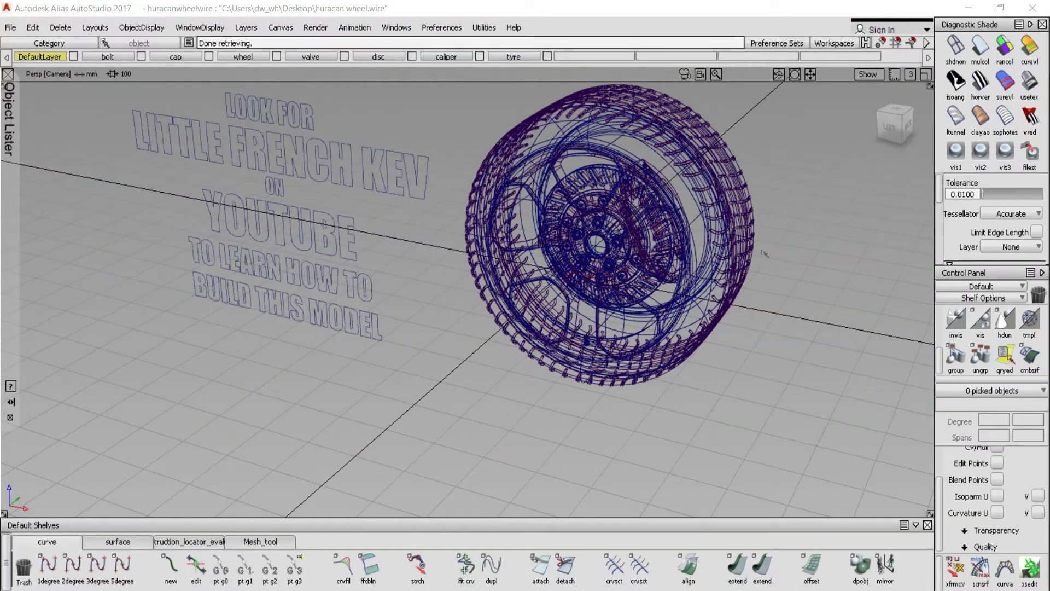
Step: Delete the promotional text curves in the Left view and give the wheel textured shading
click(893, 125)
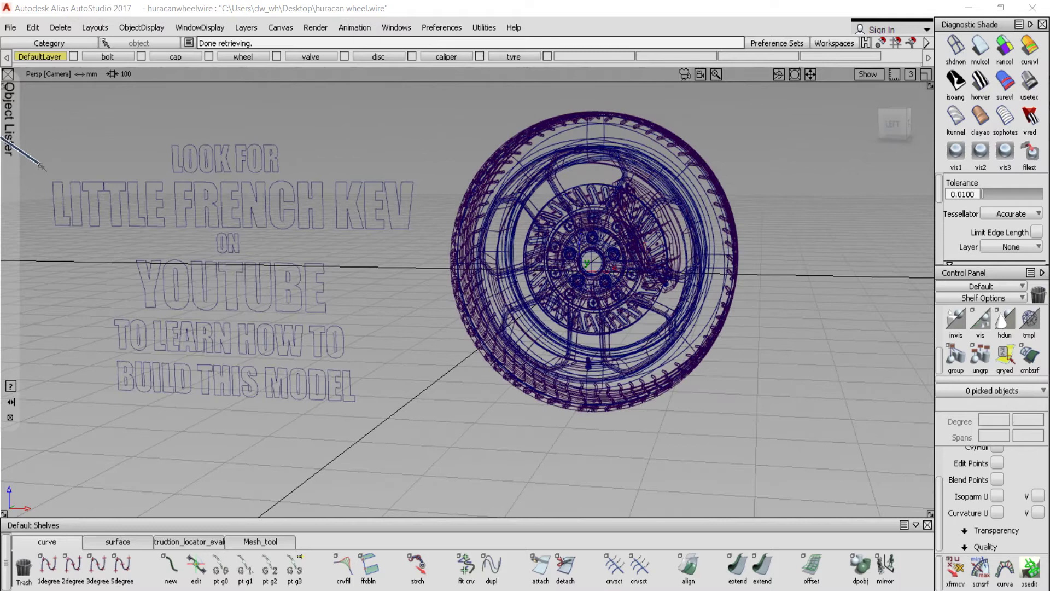
drag(35, 105, 472, 460)
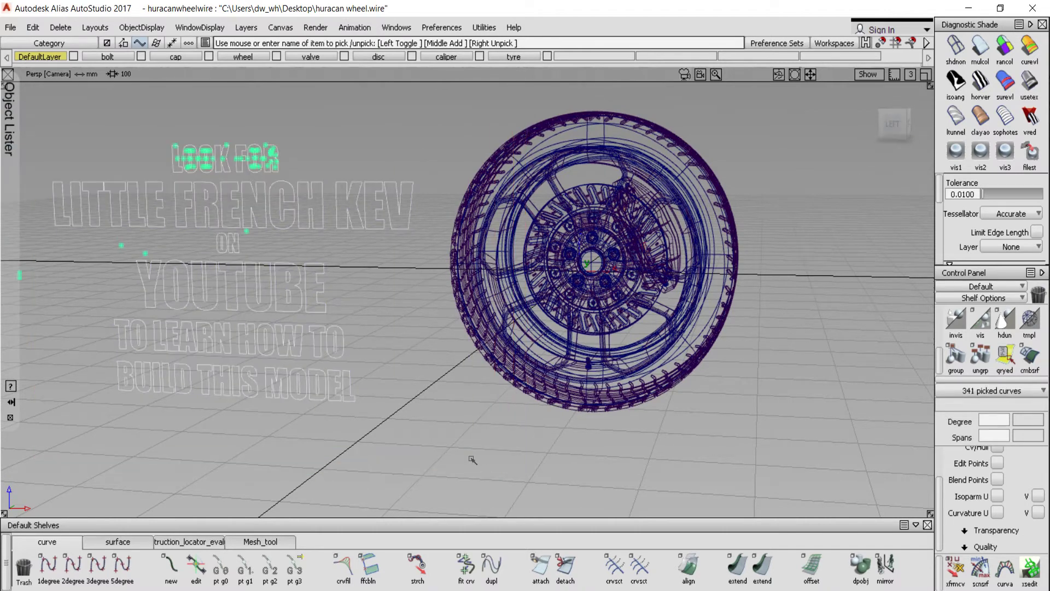
key(Delete)
click(460, 347)
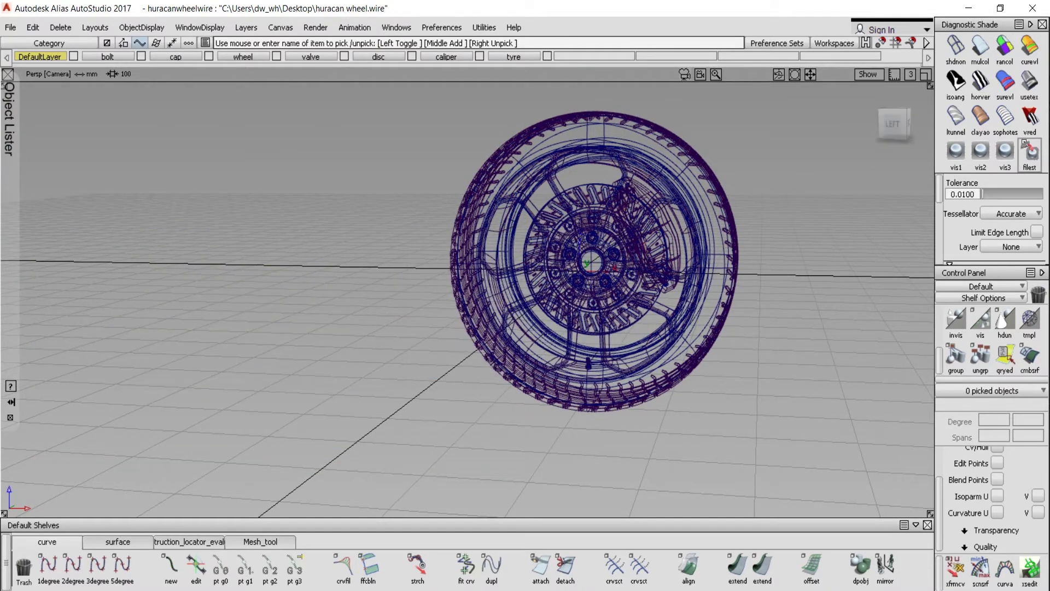
click(1030, 82)
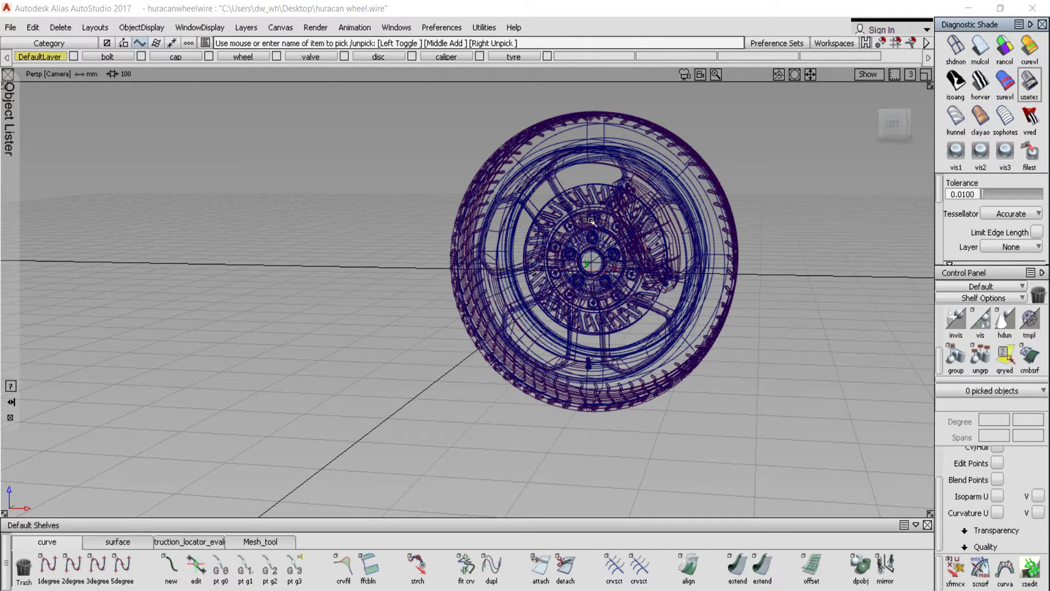
Step: Hide the bolt, cap, wheel, valve, disc and caliper layers, leaving only tyre visible
mouse_move(588, 217)
alt+shift+mouse_down()
mouse_move(659, 183)
mouse_move(568, 251)
mouse_move(458, 258)
alt+shift+mouse_up()
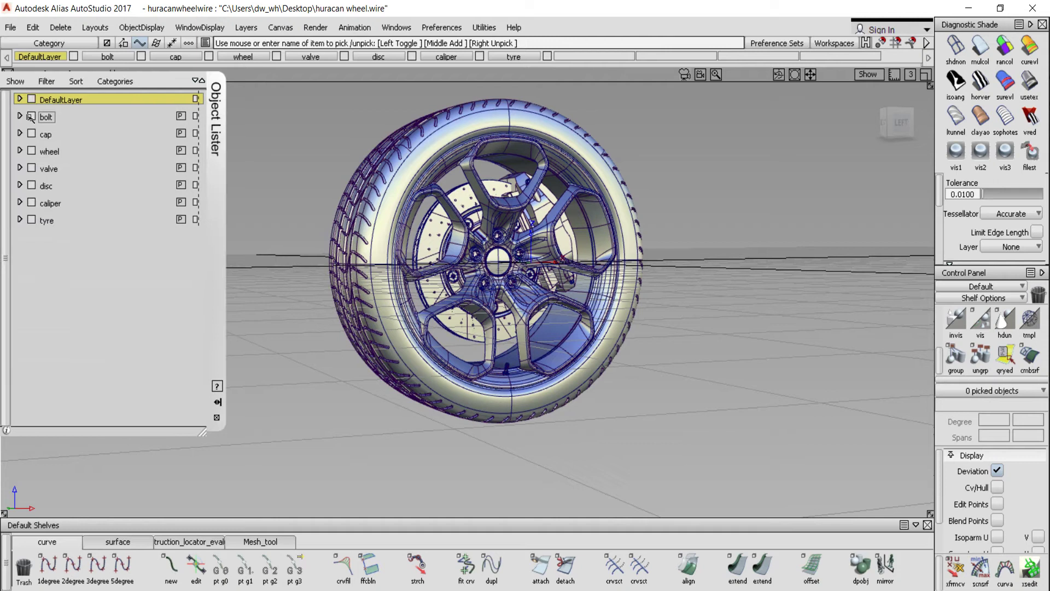
click(32, 116)
click(32, 133)
click(32, 169)
click(32, 203)
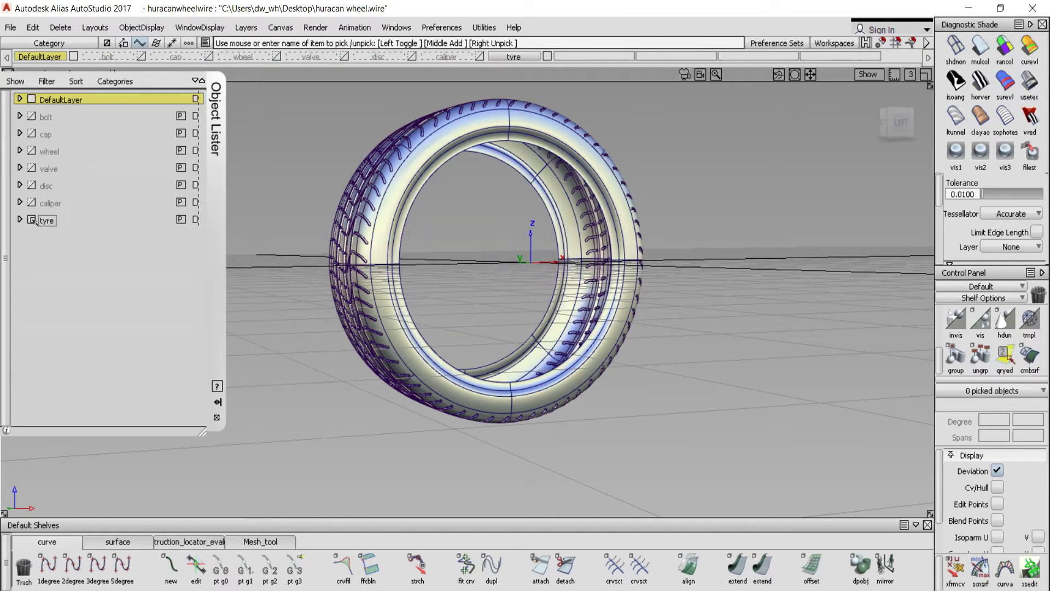
click(32, 219)
Step: Tumble to a perspective view and pick all 3212 tyre surfaces as objects
alt+shift+drag(492, 329, 383, 306)
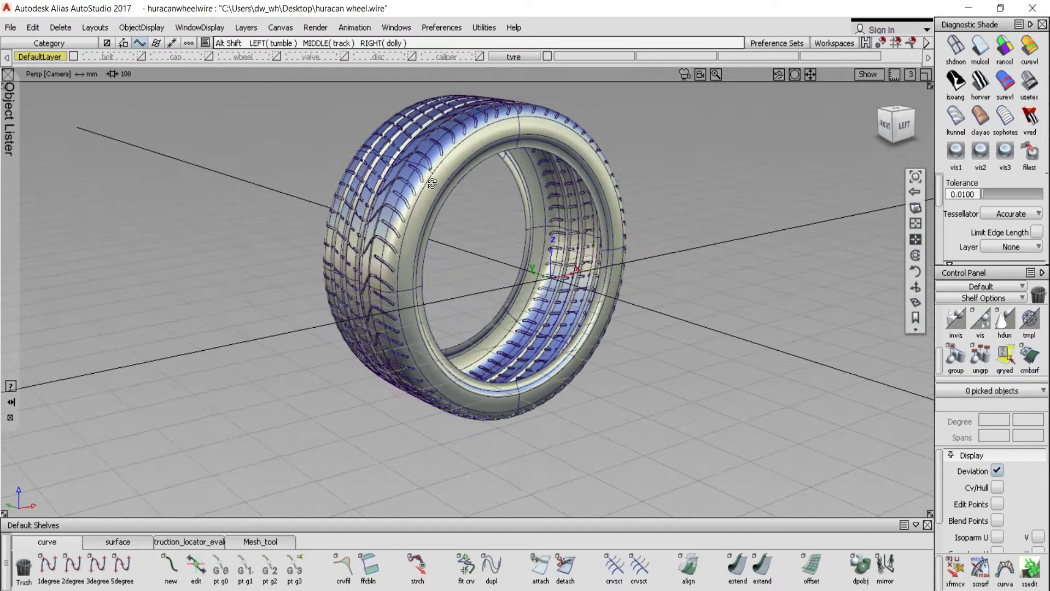
ctrl+shift+drag(300, 131, 313, 158)
mouse_move(383, 274)
alt+shift+mouse_down()
mouse_move(710, 429)
mouse_move(763, 509)
alt+shift+mouse_up()
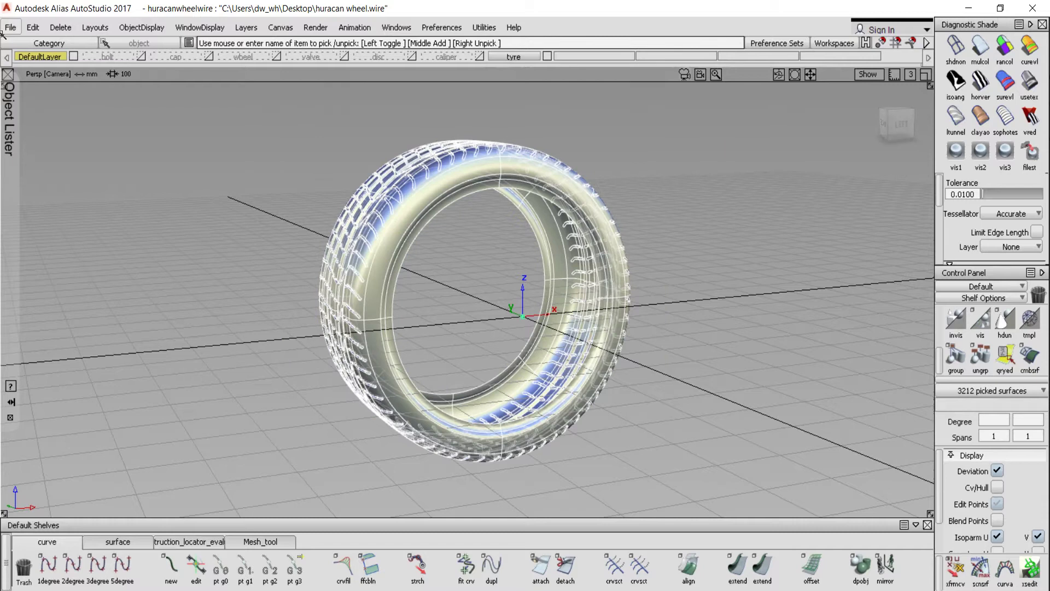
Step: Close the stray reference files window and start exporting the picked tyre surfaces
click(19, 32)
click(33, 218)
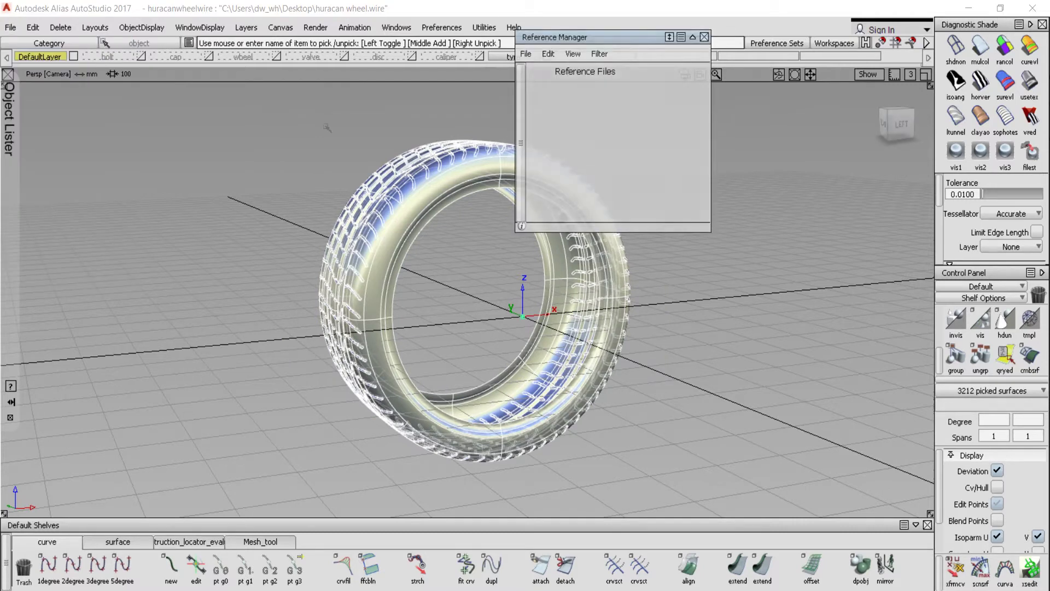
click(705, 37)
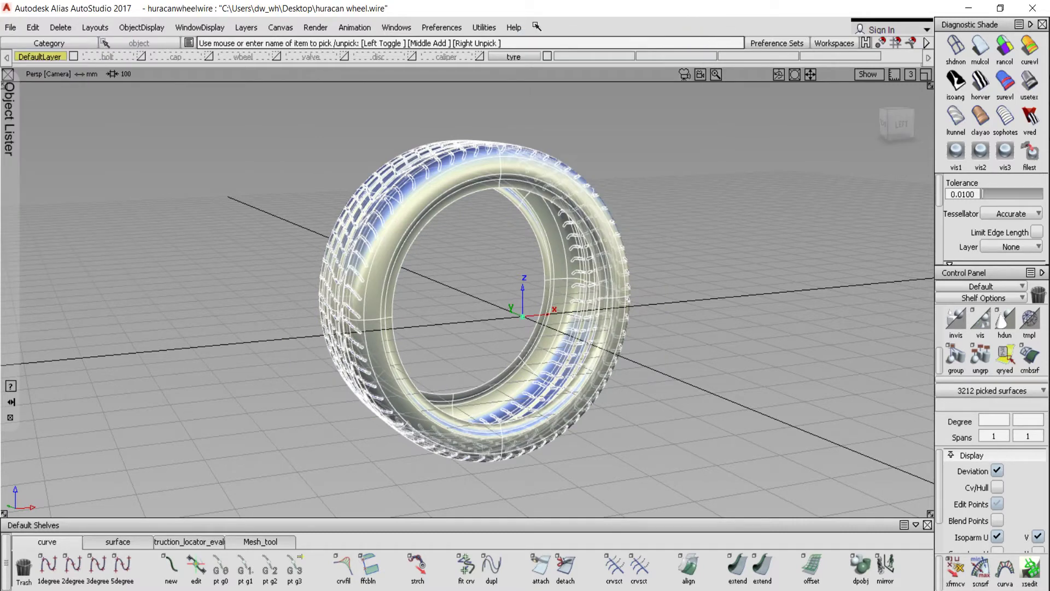
click(11, 28)
mouse_move(50, 200)
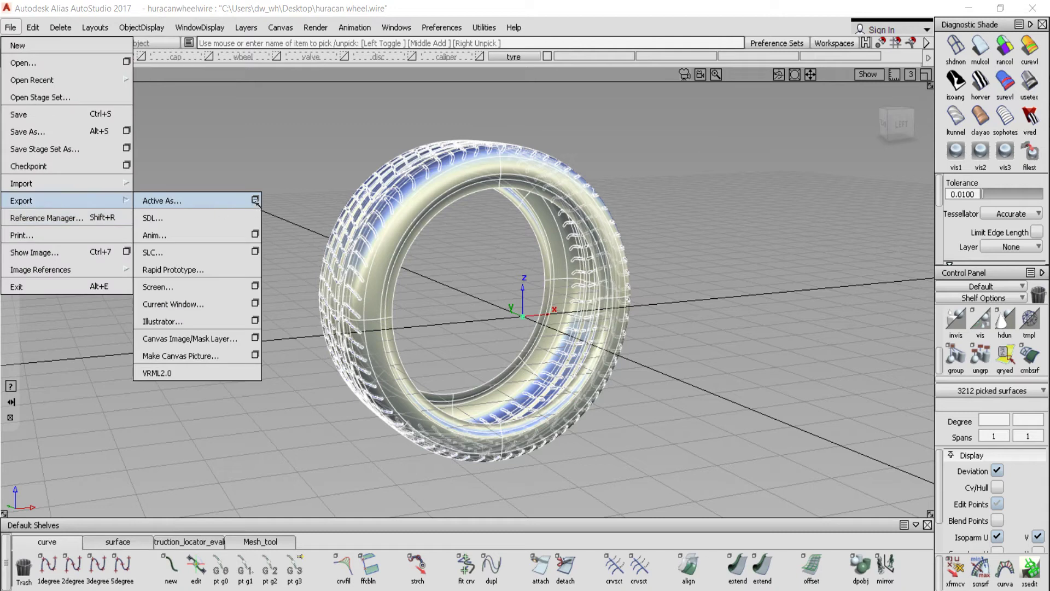
click(255, 201)
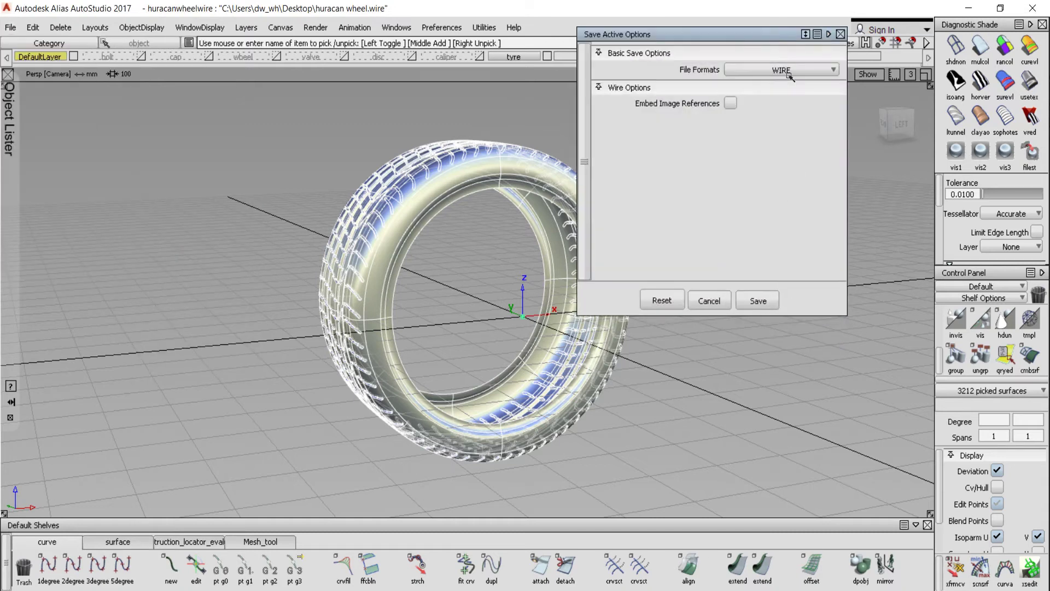
Step: Save the tyre as huracan wheel.obj in OBJ format and quit Alias without saving
click(790, 75)
click(780, 219)
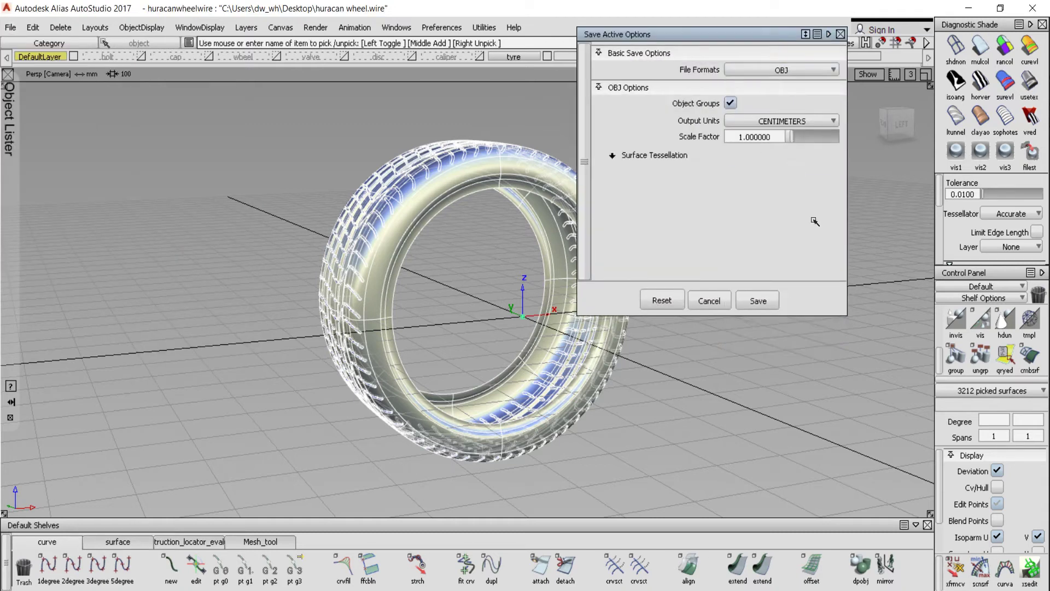
click(762, 298)
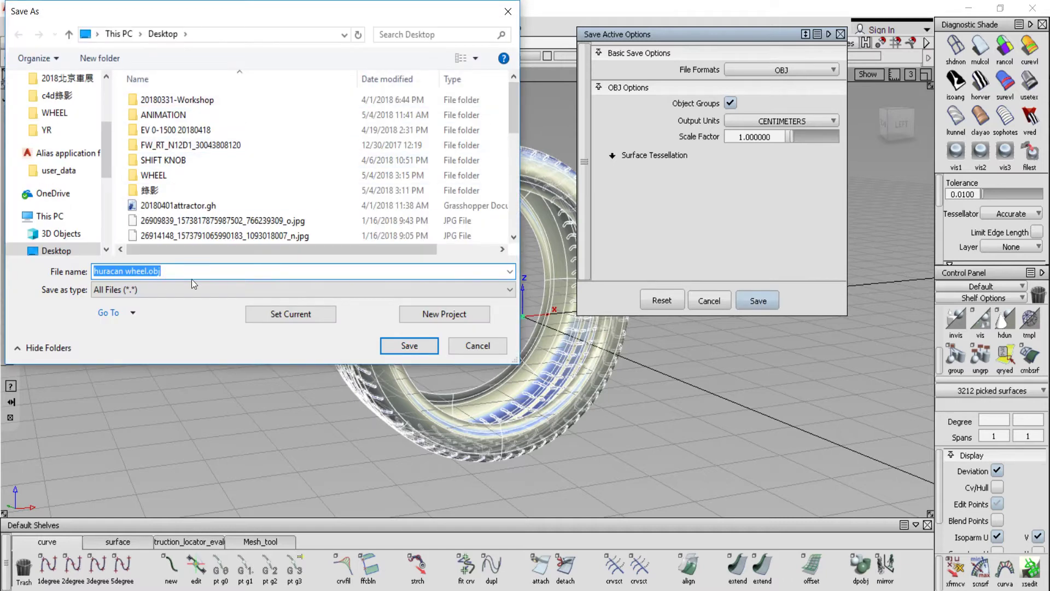
click(475, 350)
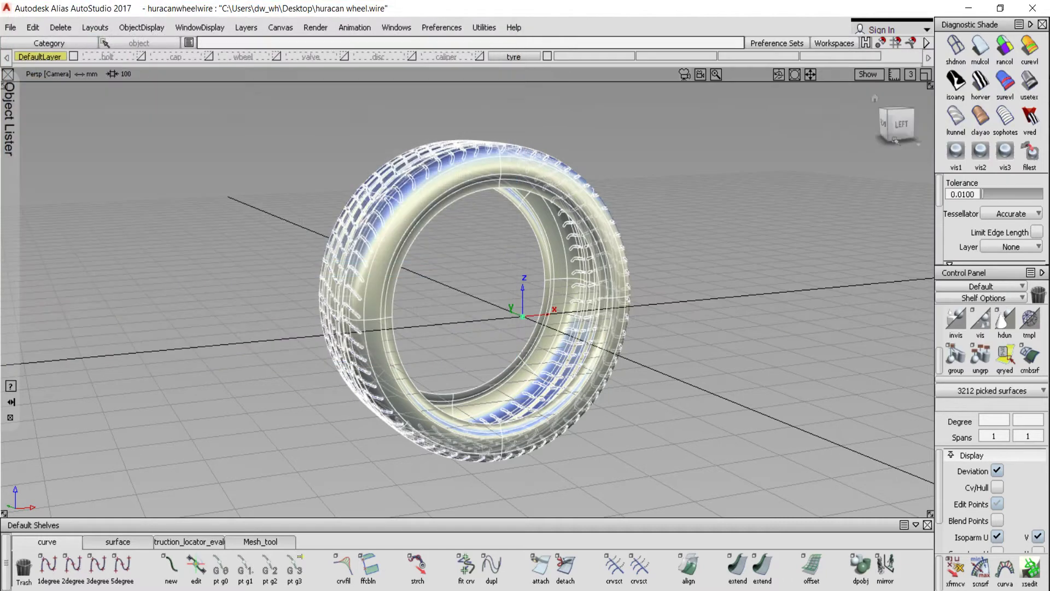
click(1022, 6)
click(524, 350)
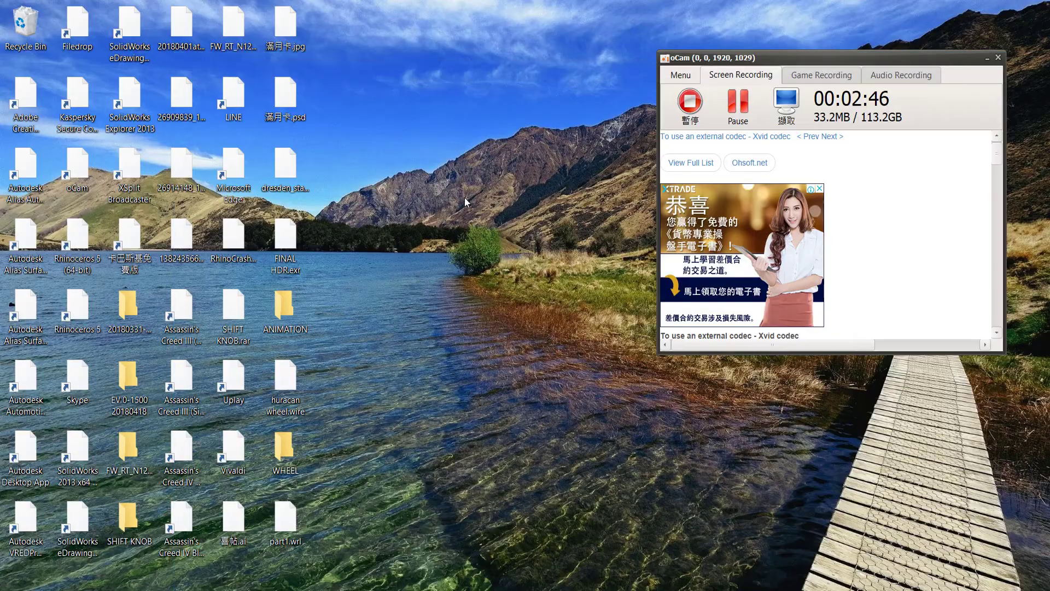
click(285, 519)
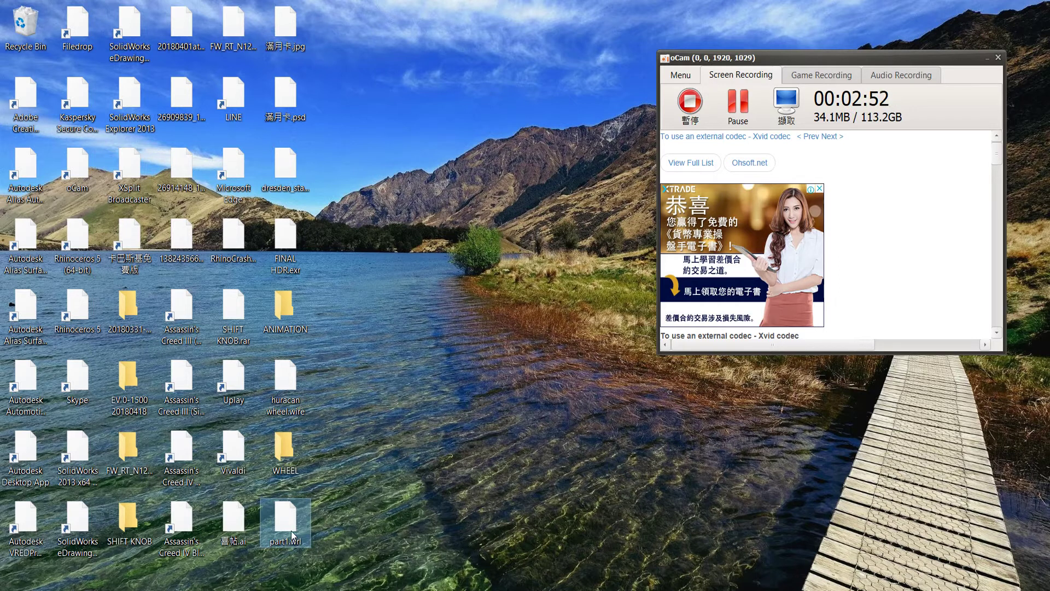
double_click(274, 438)
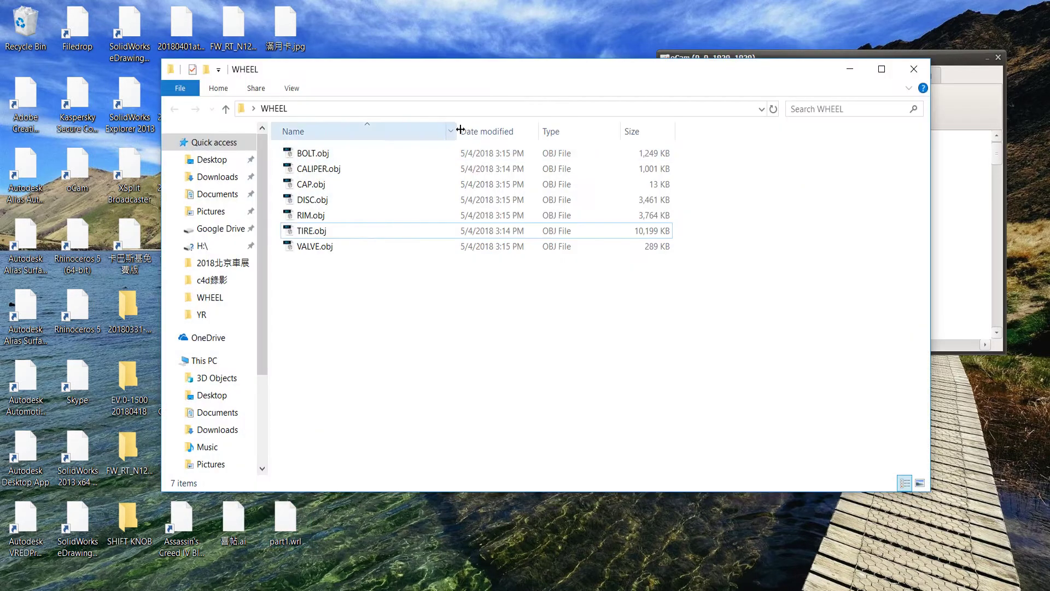
drag(529, 83, 546, 68)
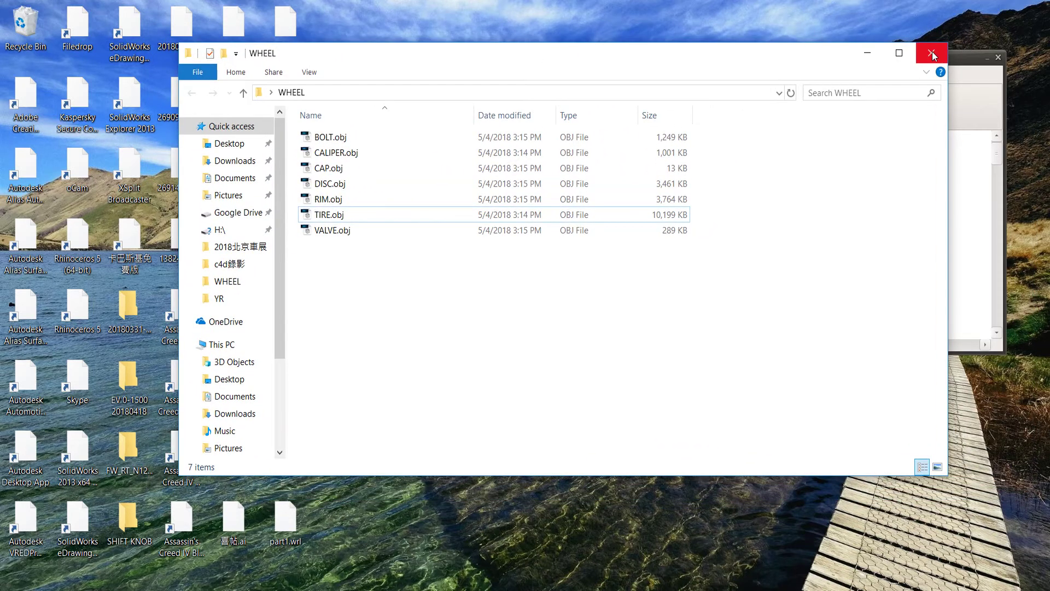
click(868, 54)
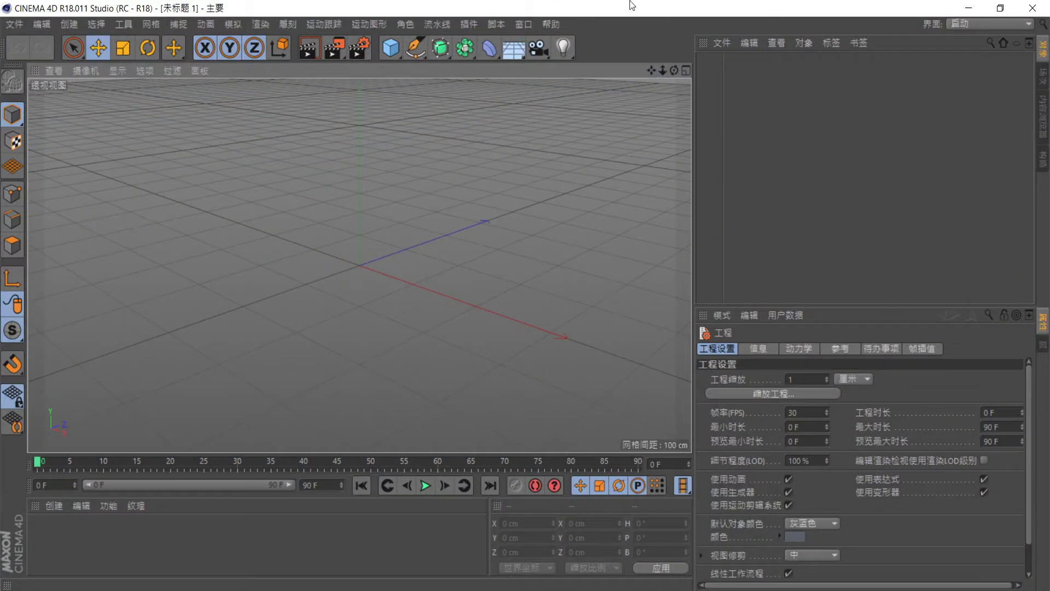
mouse_move(632, 5)
mouse_down()
mouse_move(910, 31)
mouse_move(893, 33)
mouse_up()
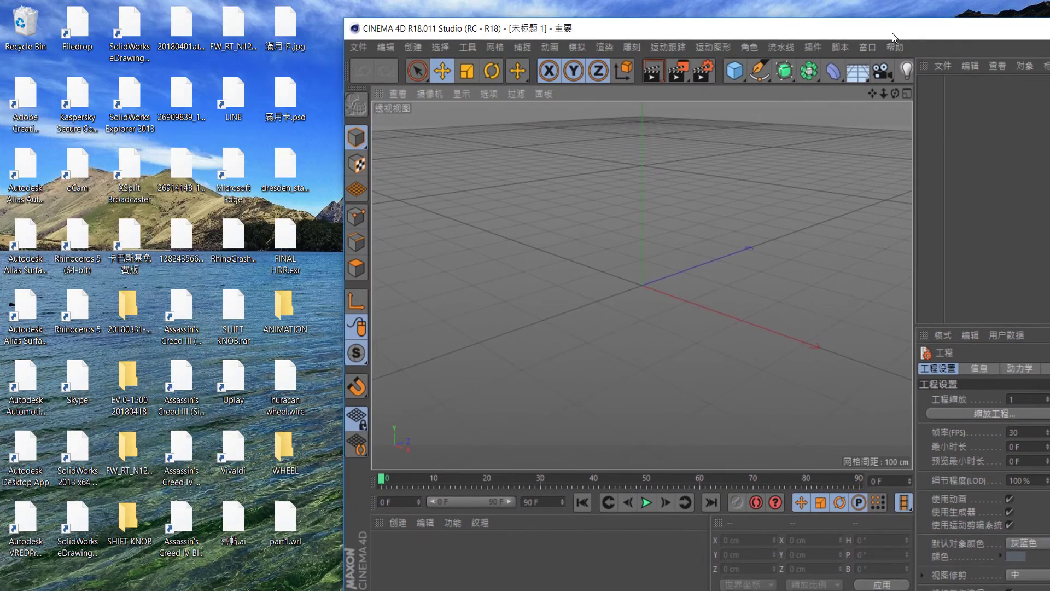
Step: Browse the Window and Help menus, then open Settings on the User Interface page
click(869, 50)
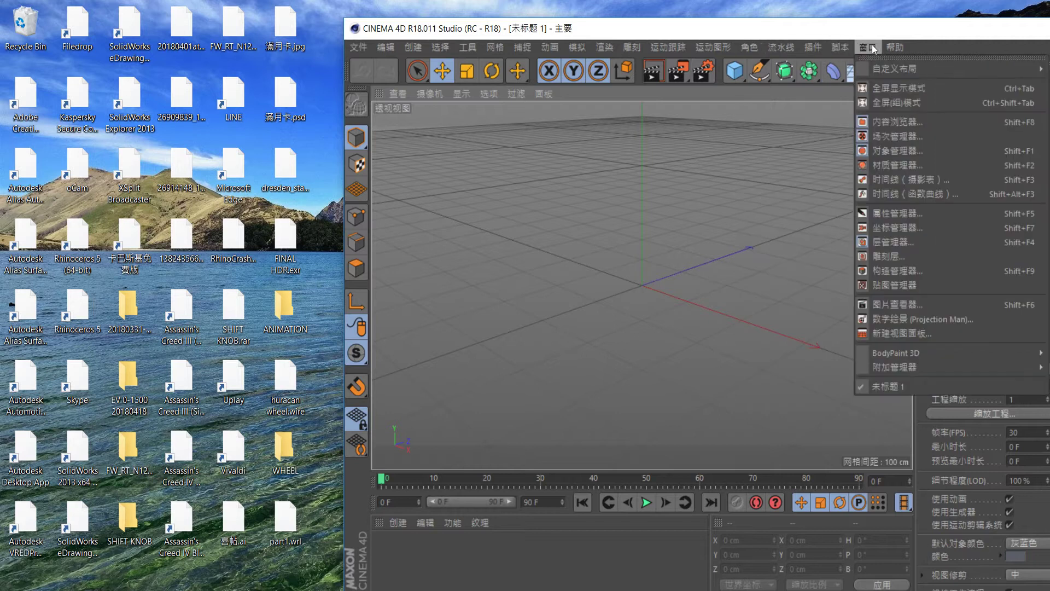
mouse_move(895, 47)
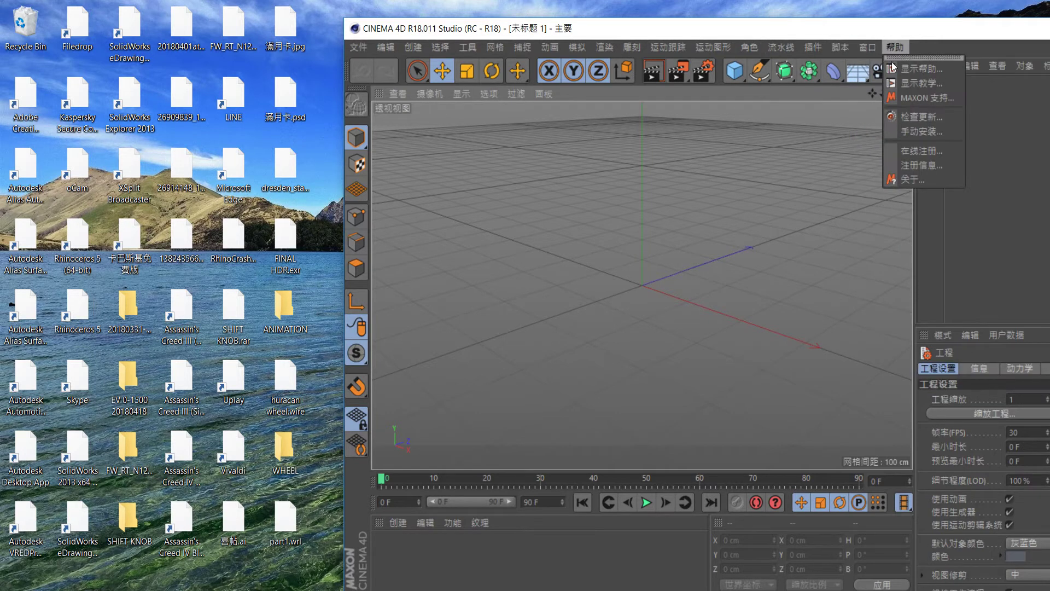
click(928, 179)
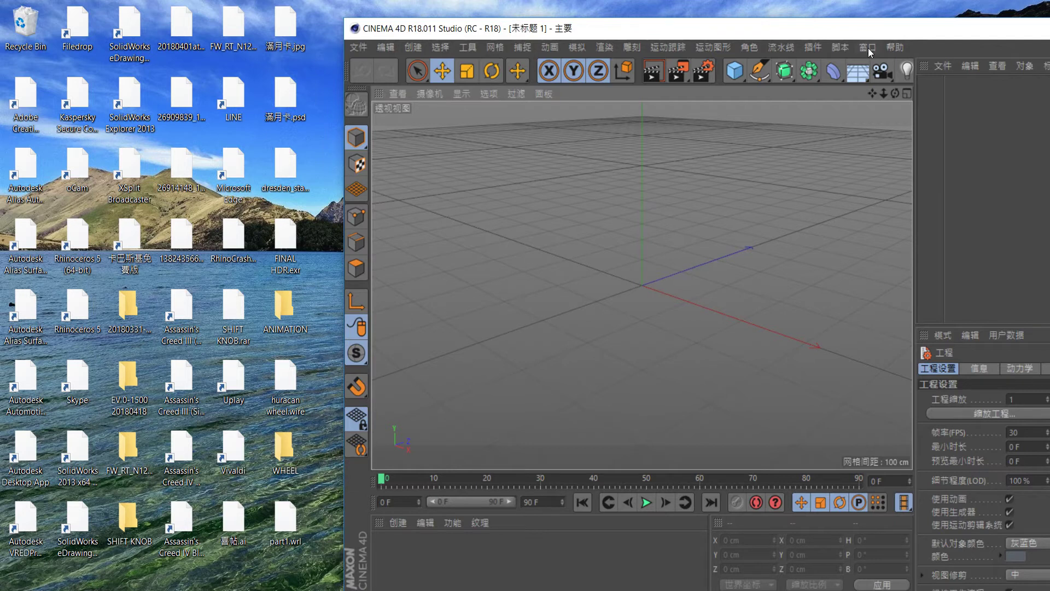
click(869, 48)
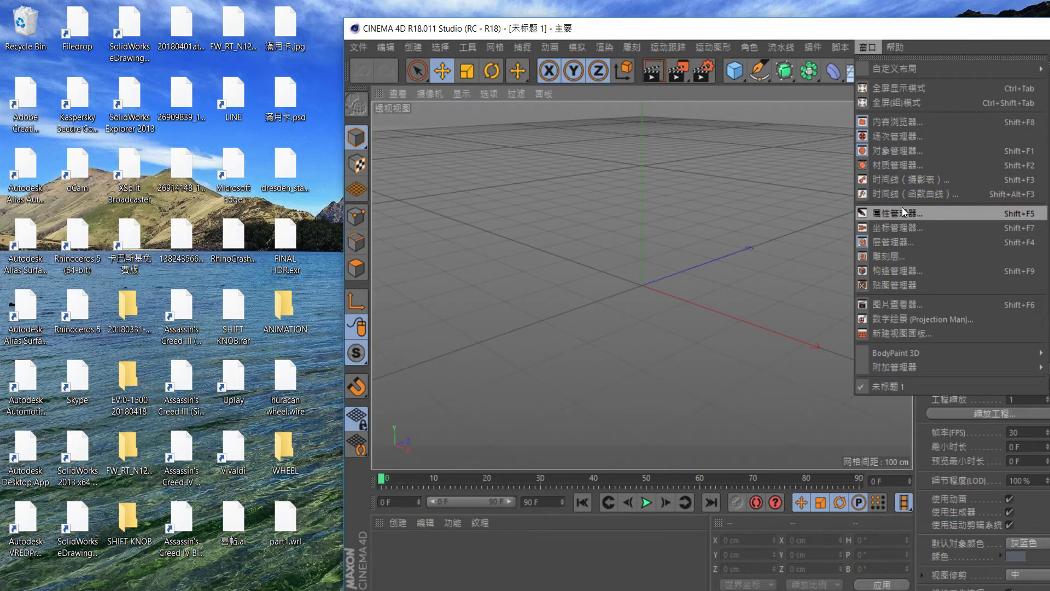
click(903, 212)
click(945, 73)
click(891, 47)
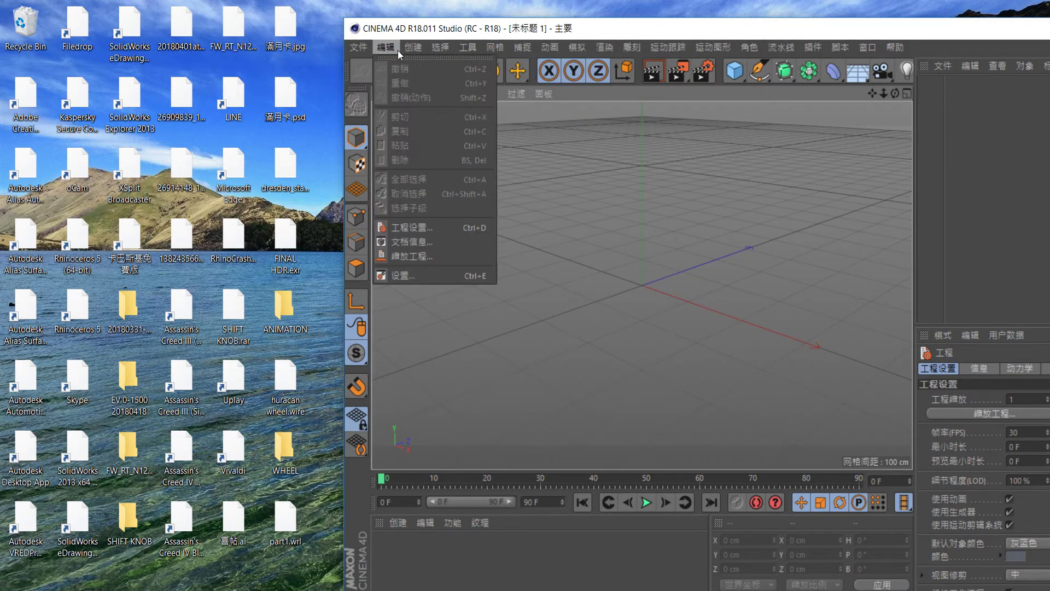
click(418, 276)
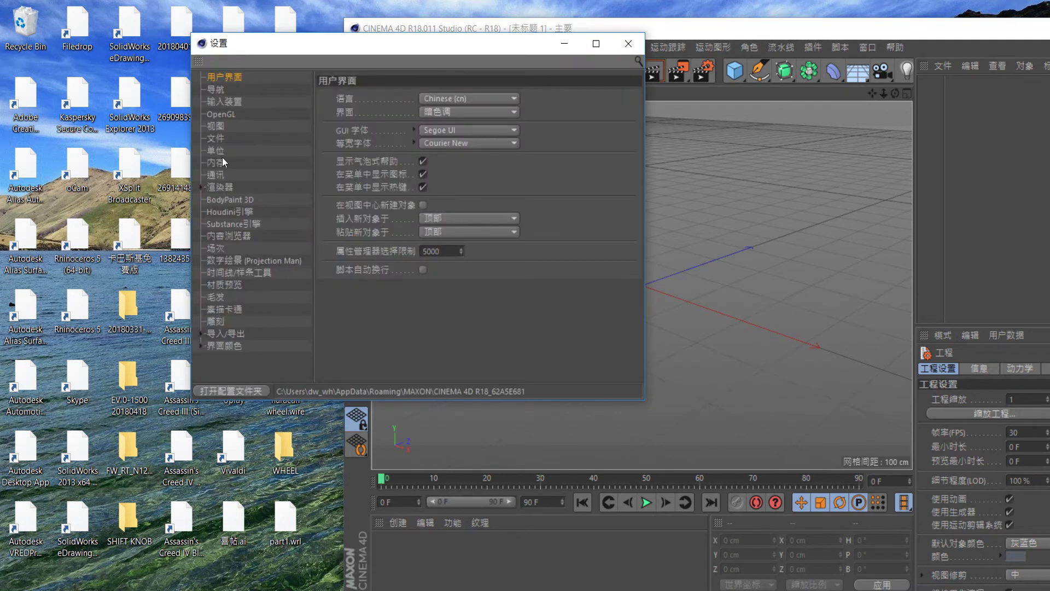
Step: Browse the communication, viewport and navigation preference pages, returning to User Interface
click(220, 156)
click(217, 174)
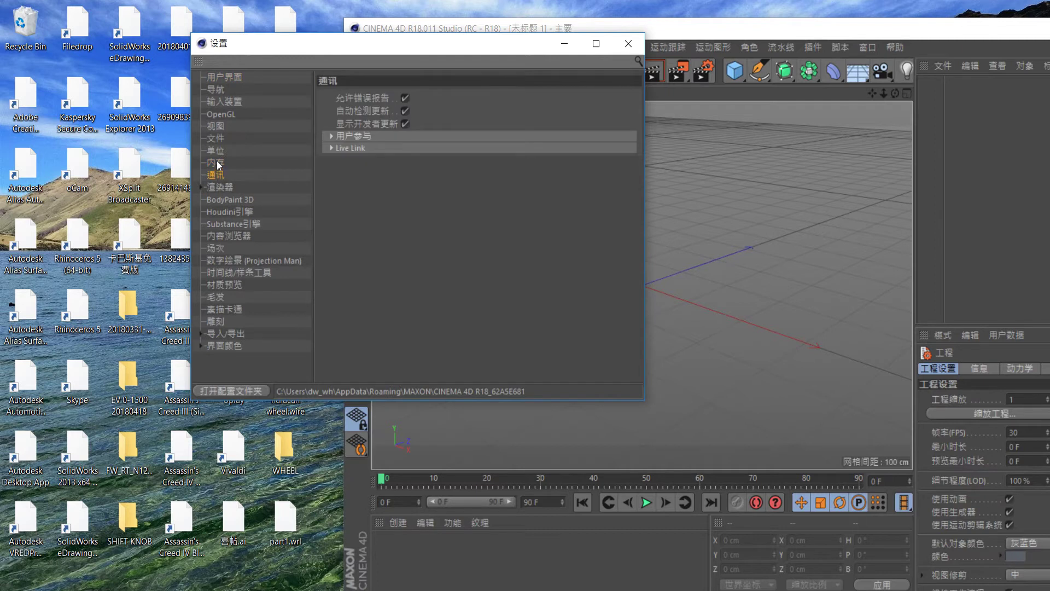
click(219, 151)
click(222, 126)
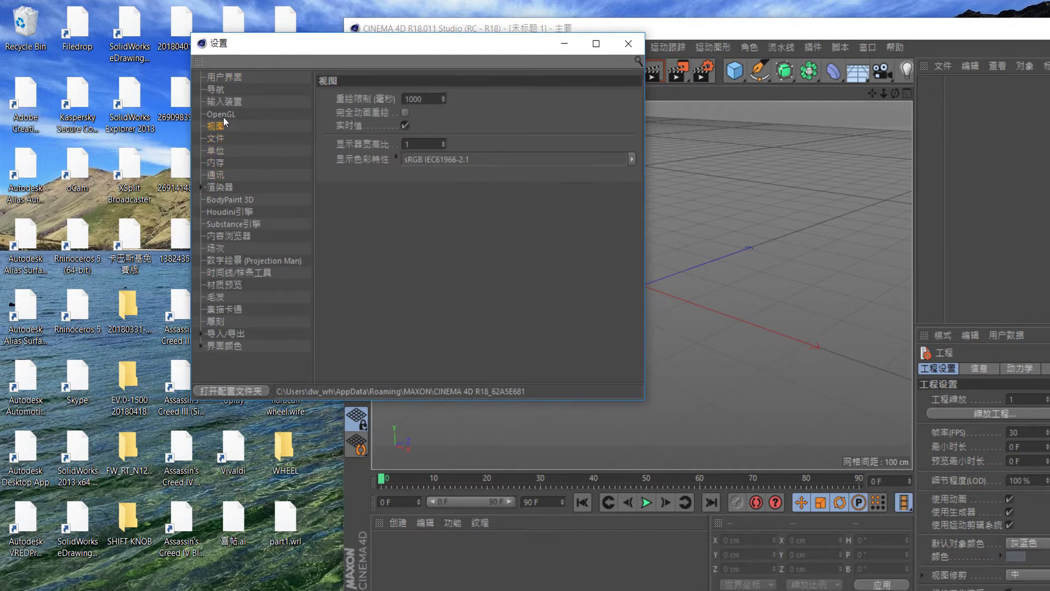
click(224, 102)
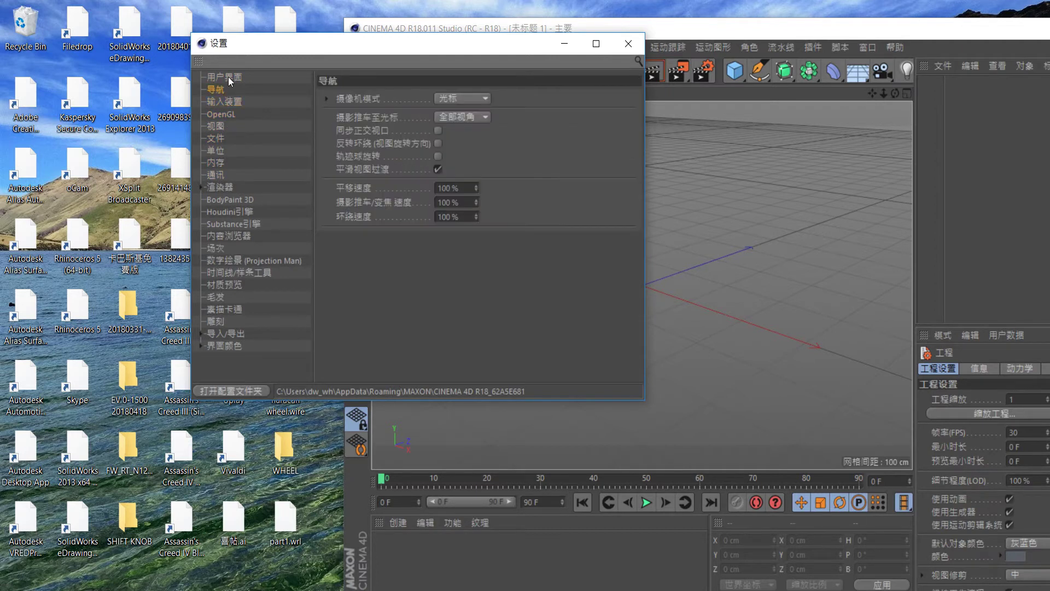
click(228, 77)
Step: Set the interface language to English (us), close Preferences and quit Cinema 4D
click(505, 99)
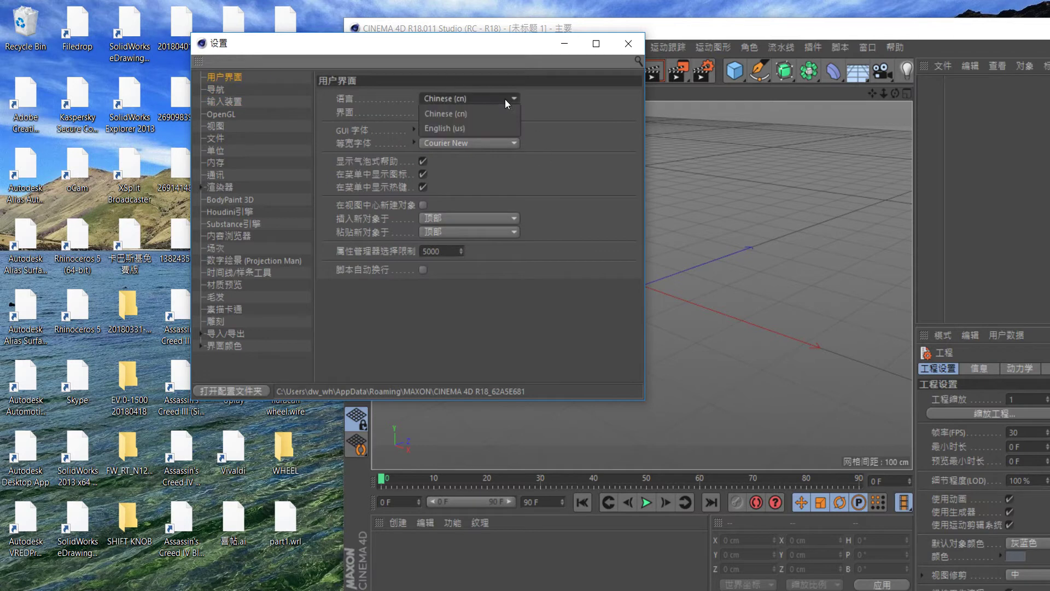
click(487, 127)
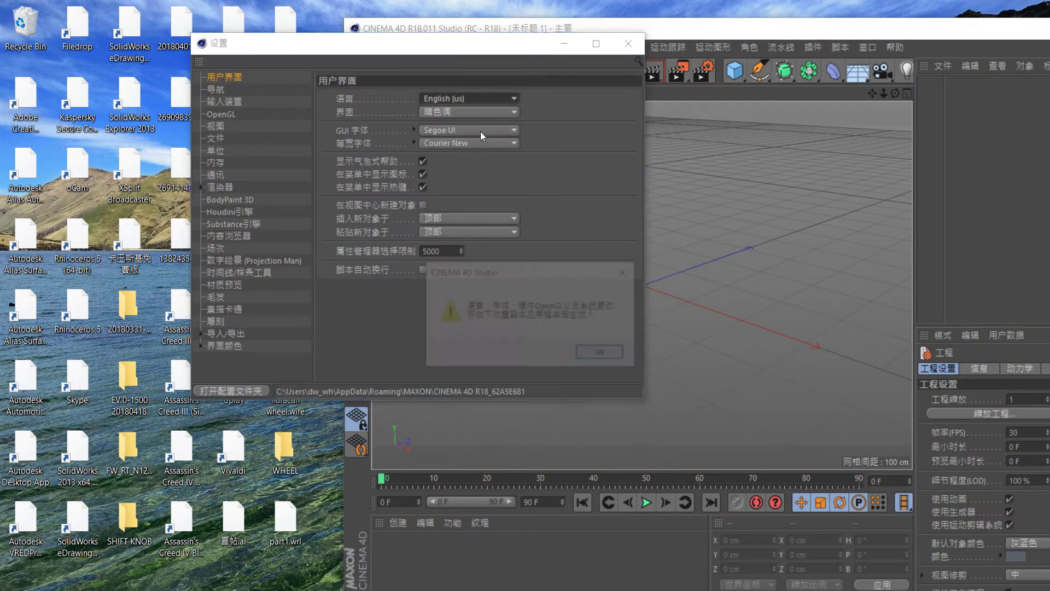
click(605, 354)
click(629, 44)
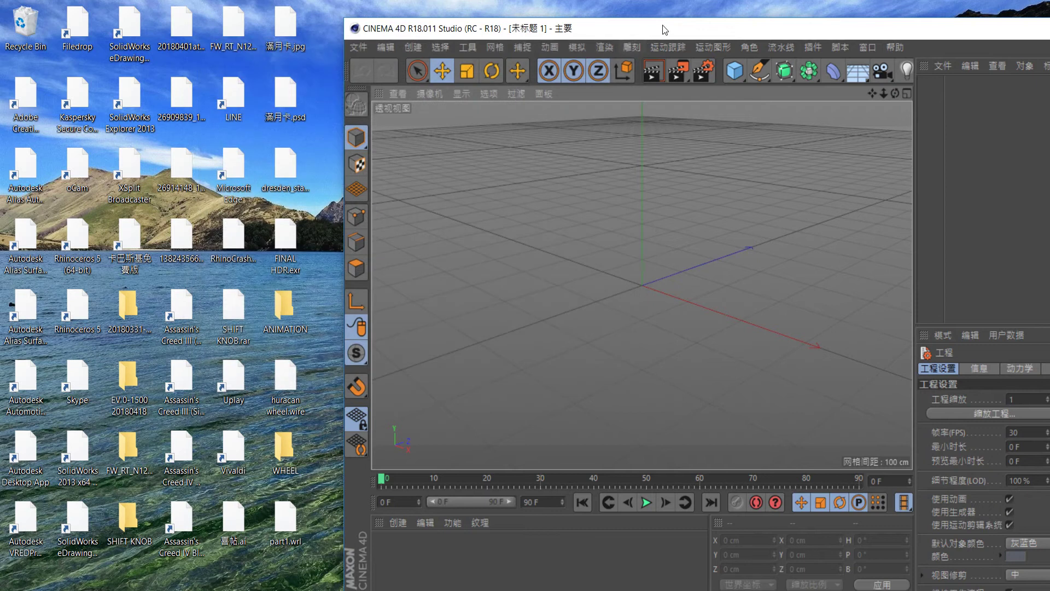
drag(665, 27, 323, 17)
click(838, 18)
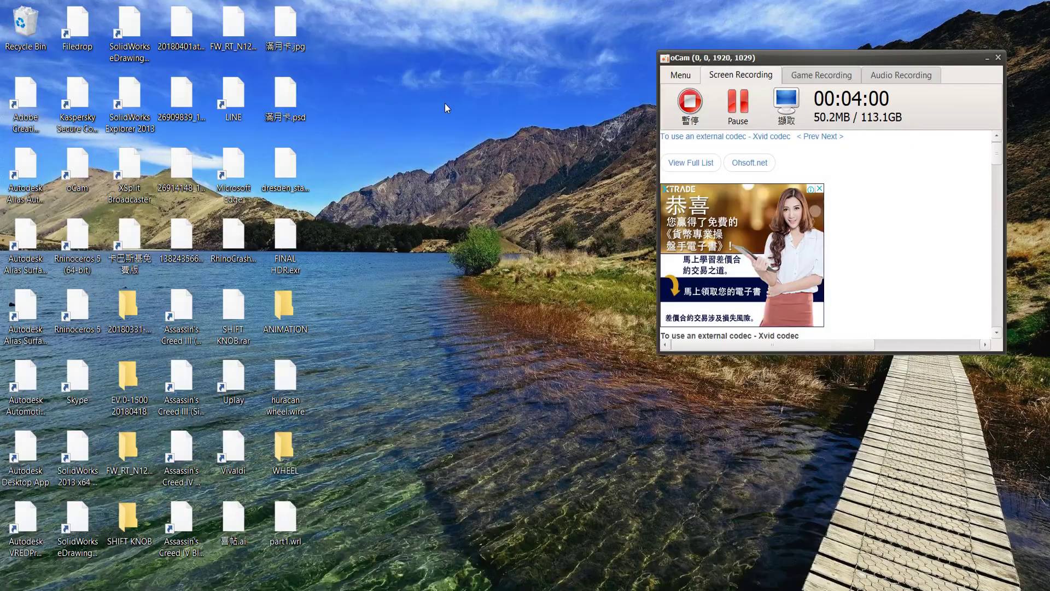
Step: Relaunch CINEMA 4D from the Start menu's MAXON folder and dismiss the participation prompt
key(super)
scroll(122, 410, down, 2)
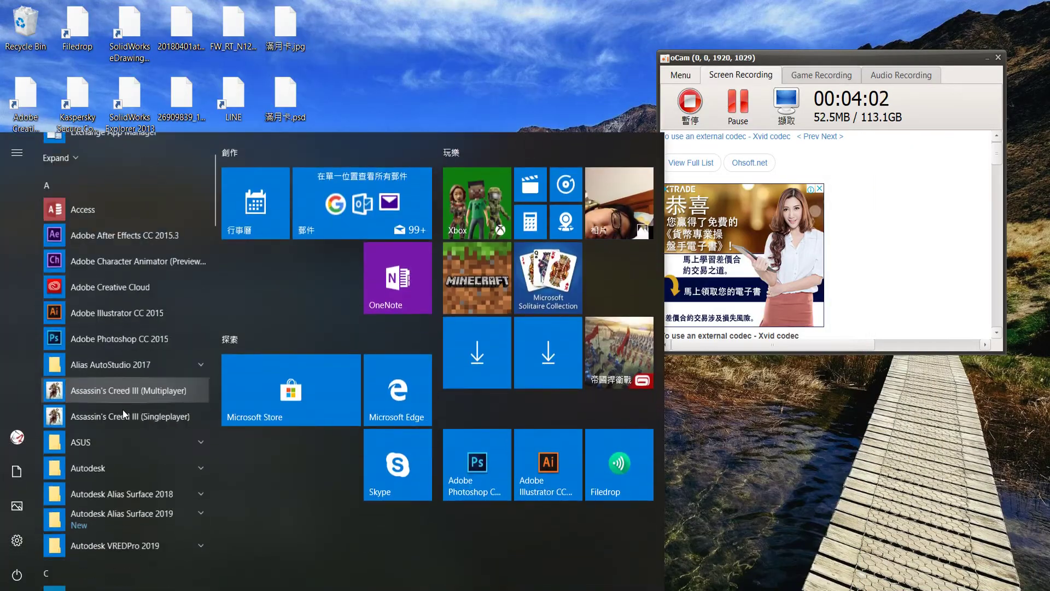
scroll(123, 409, down, 2)
scroll(134, 287, down, 1)
scroll(136, 291, down, 4)
scroll(121, 307, down, 4)
scroll(129, 344, down, 2)
scroll(129, 343, down, 3)
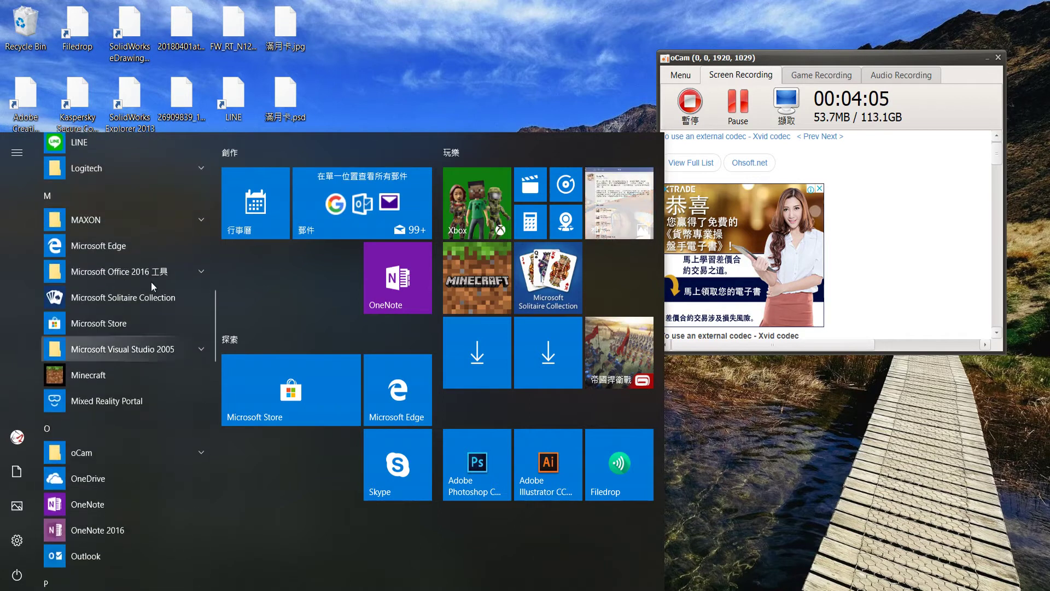
click(181, 229)
click(169, 256)
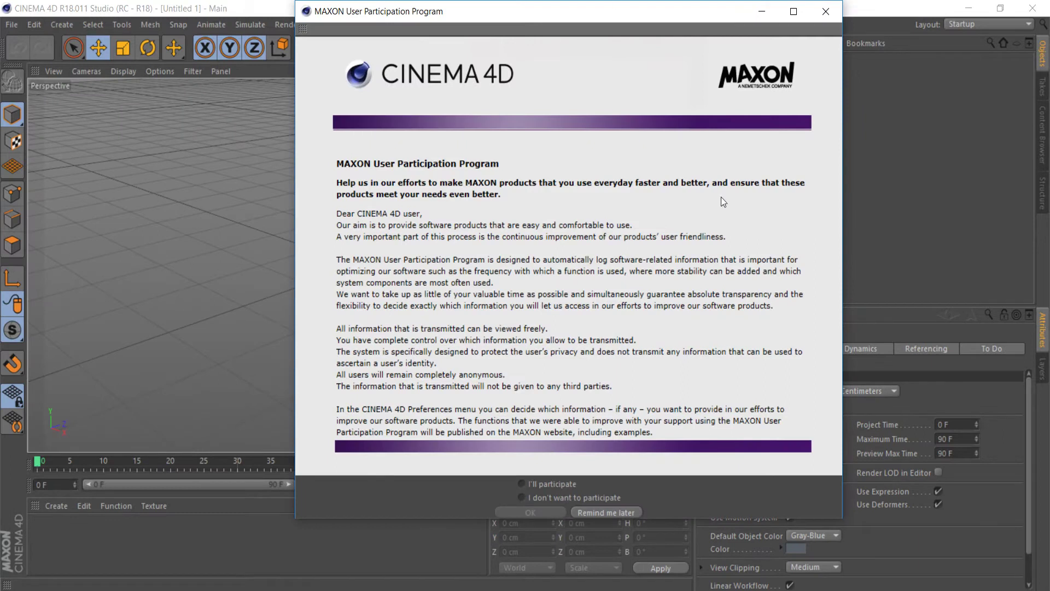
click(827, 11)
double_click(711, 7)
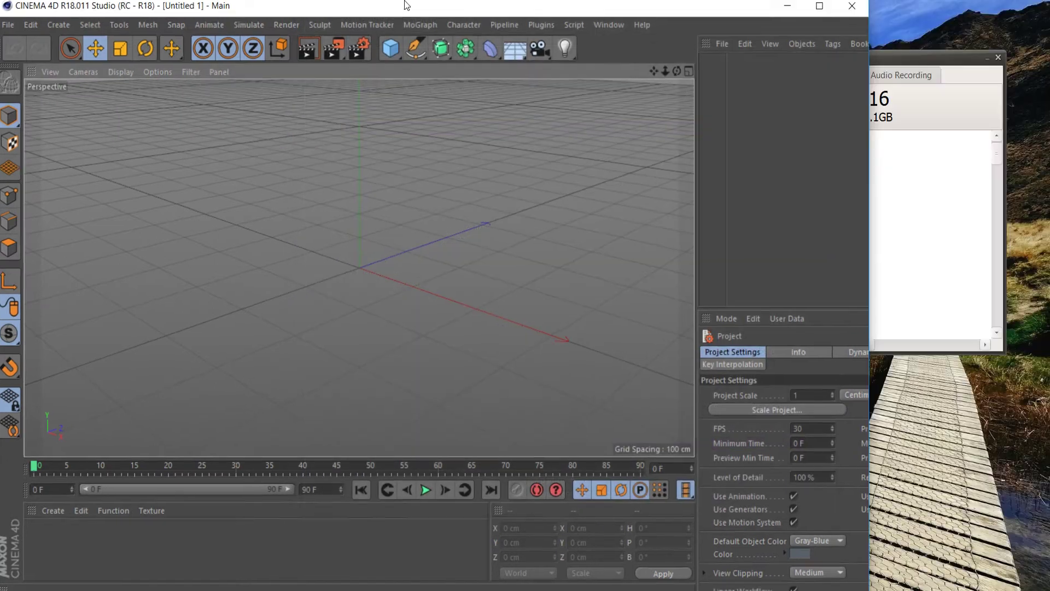
Step: Drag part1.wrl from the desktop into the viewport and accept VRML 2 Import at 1 centimeter scale
mouse_move(412, 12)
mouse_down()
mouse_move(755, 98)
mouse_move(804, 54)
mouse_up()
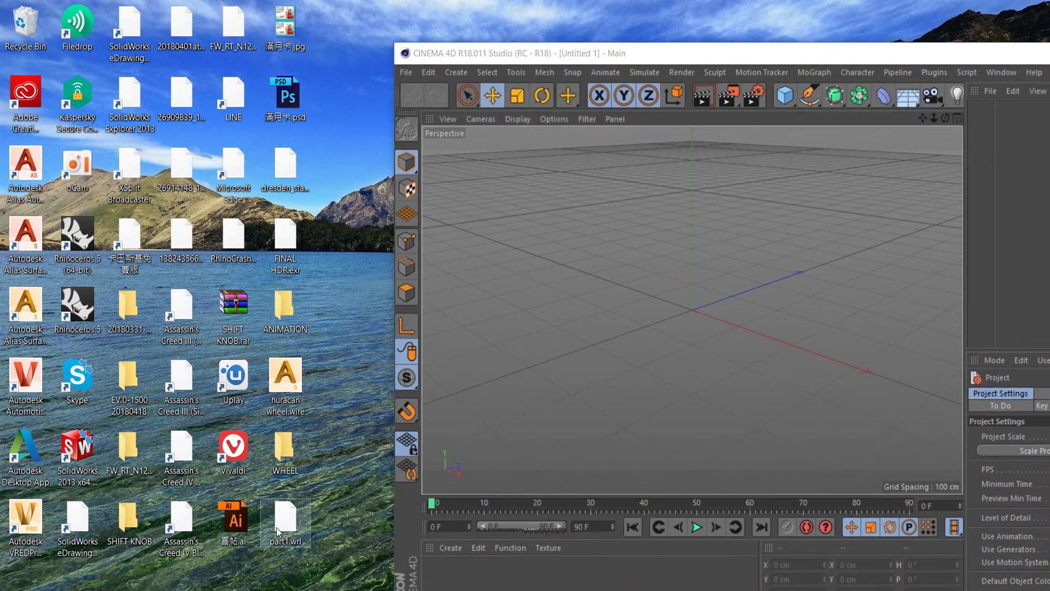
drag(285, 520, 780, 283)
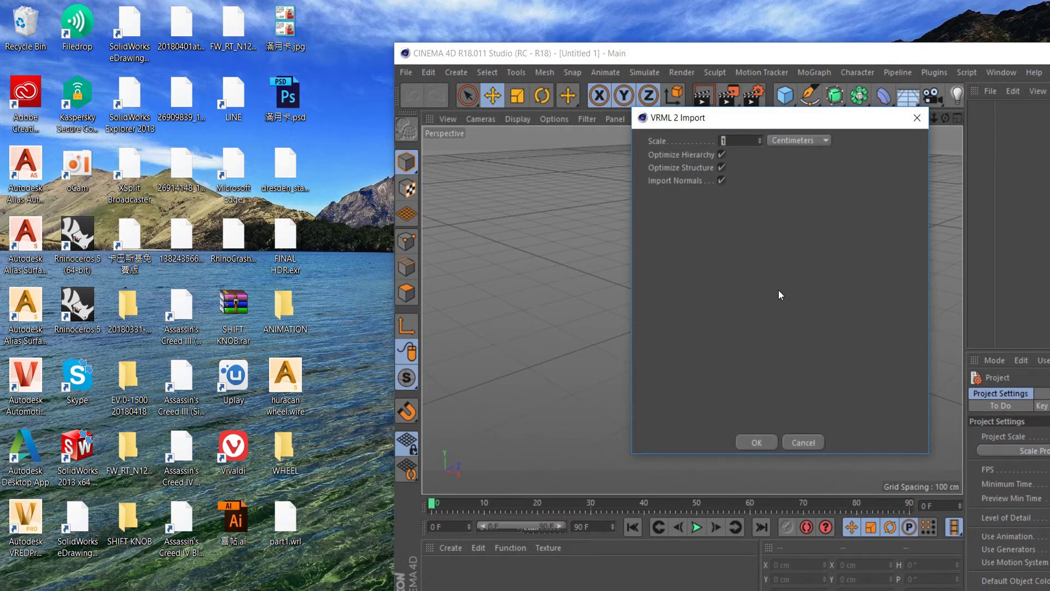
click(758, 442)
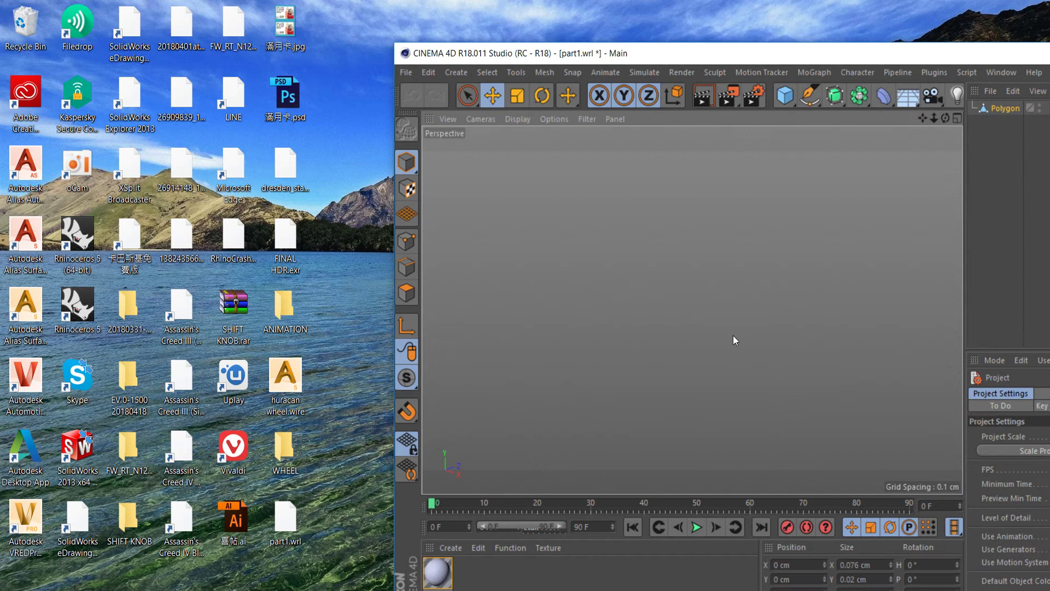
Step: Maximize Cinema 4D, select the imported Polygon object and orbit the view to reveal it
double_click(851, 51)
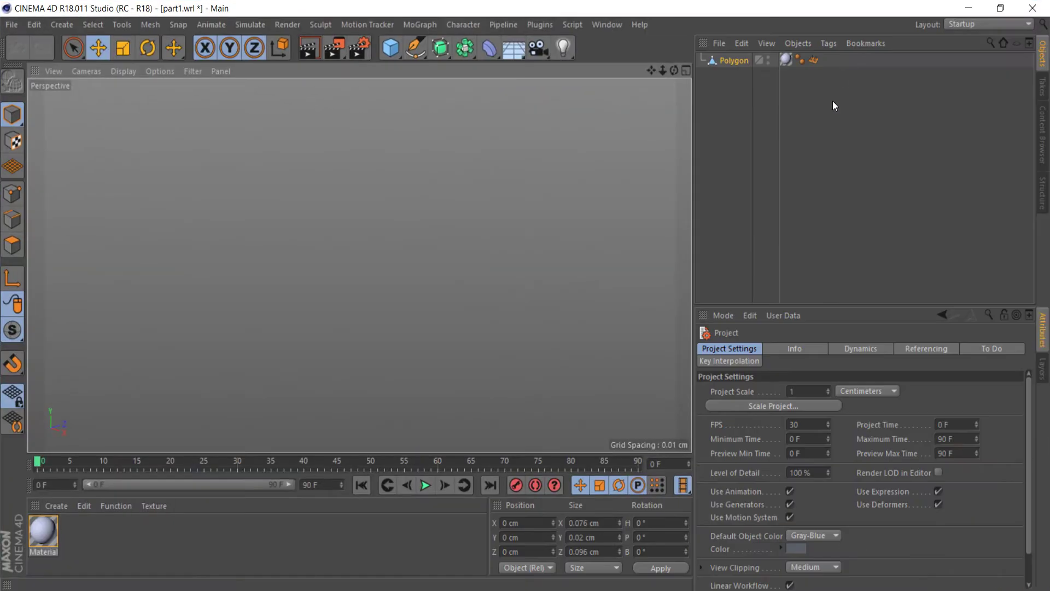
click(734, 61)
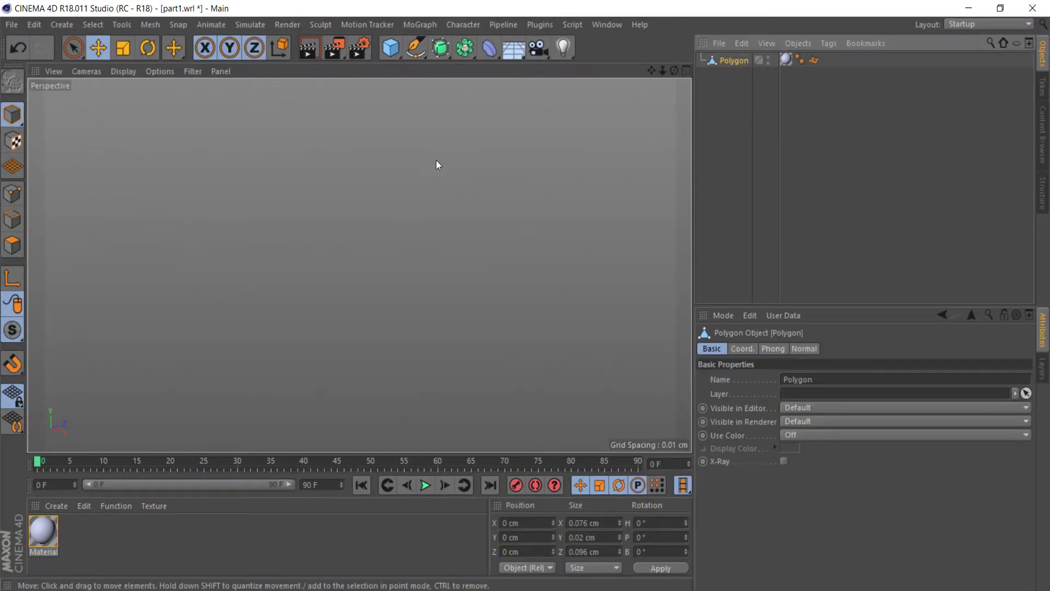
click(291, 206)
mouse_move(291, 205)
alt+mouse_down()
mouse_move(307, 212)
mouse_move(263, 200)
mouse_move(386, 260)
mouse_move(454, 234)
mouse_move(294, 287)
mouse_move(188, 302)
mouse_move(549, 280)
mouse_move(356, 300)
mouse_move(477, 272)
mouse_move(329, 286)
mouse_move(565, 190)
alt+mouse_up()
Step: Zoom the viewport around the Polygon and show its position, scale and rotation values
scroll(304, 210, up, 3)
scroll(303, 210, down, 5)
scroll(315, 211, down, 3)
scroll(301, 237, down, 2)
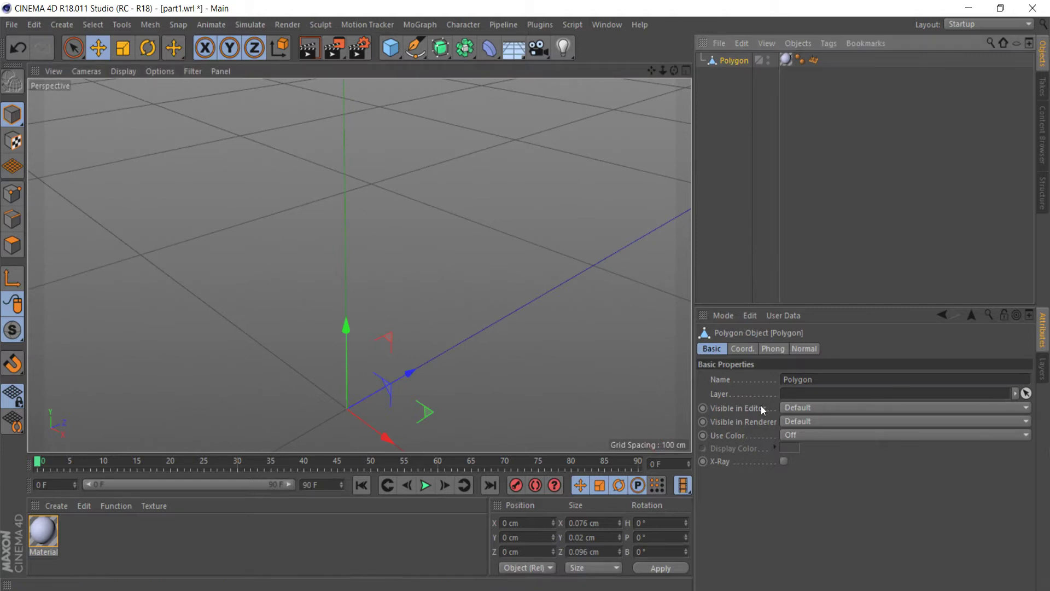
click(753, 348)
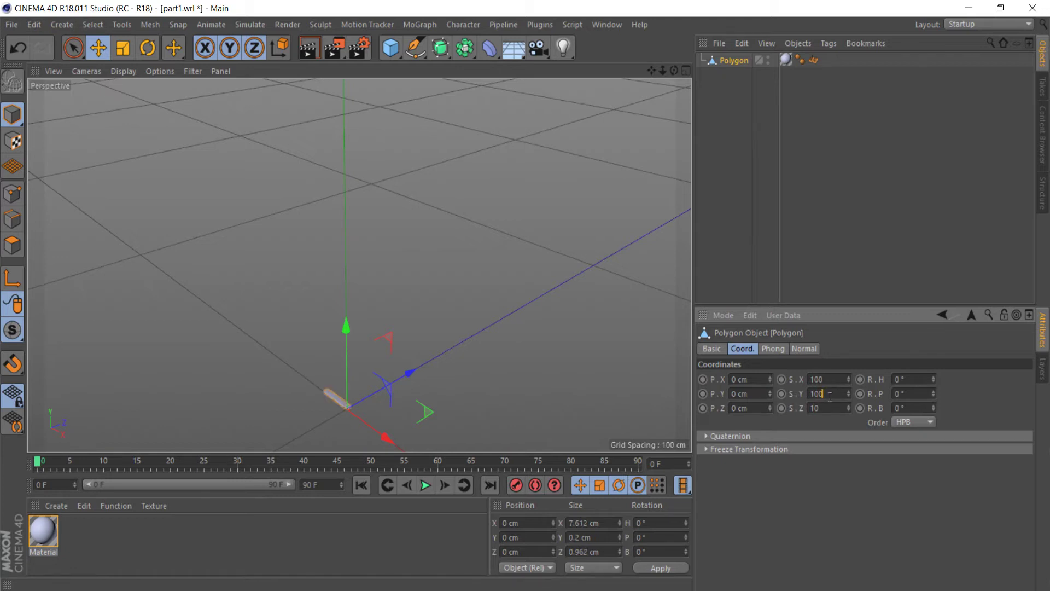
Step: Finish scaling the Polygon to 100 on Z and orbit around the enlarged object
text(0)
key(Return)
scroll(517, 247, down, 3)
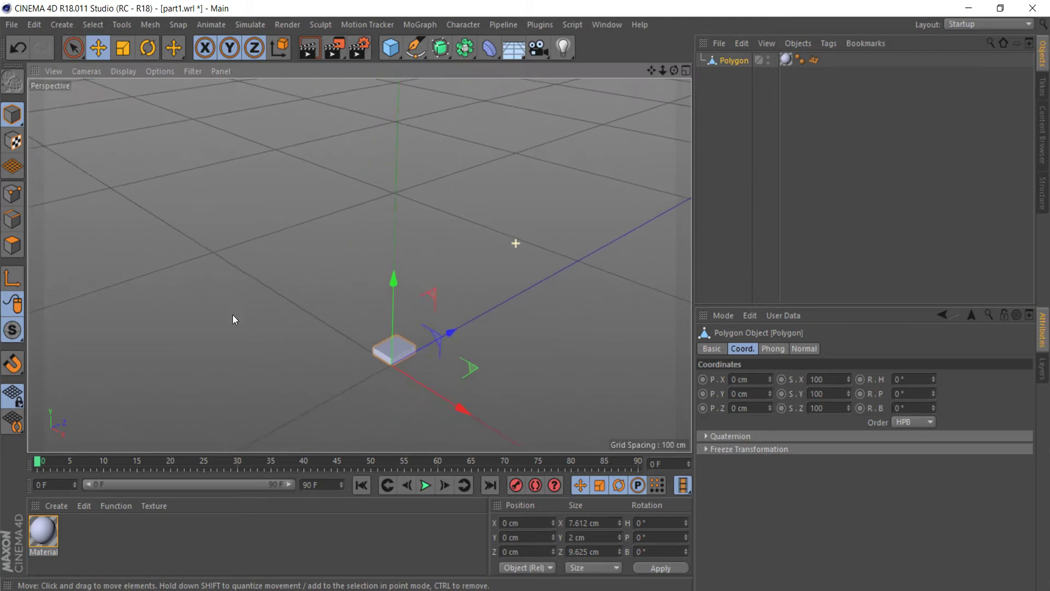
mouse_move(242, 259)
alt+mouse_down()
mouse_move(273, 346)
mouse_move(428, 255)
mouse_move(293, 314)
mouse_move(633, 294)
mouse_move(434, 297)
mouse_move(310, 322)
mouse_move(307, 311)
mouse_move(365, 312)
mouse_move(307, 307)
mouse_move(417, 309)
mouse_move(333, 300)
mouse_move(404, 317)
mouse_move(470, 290)
alt+mouse_up()
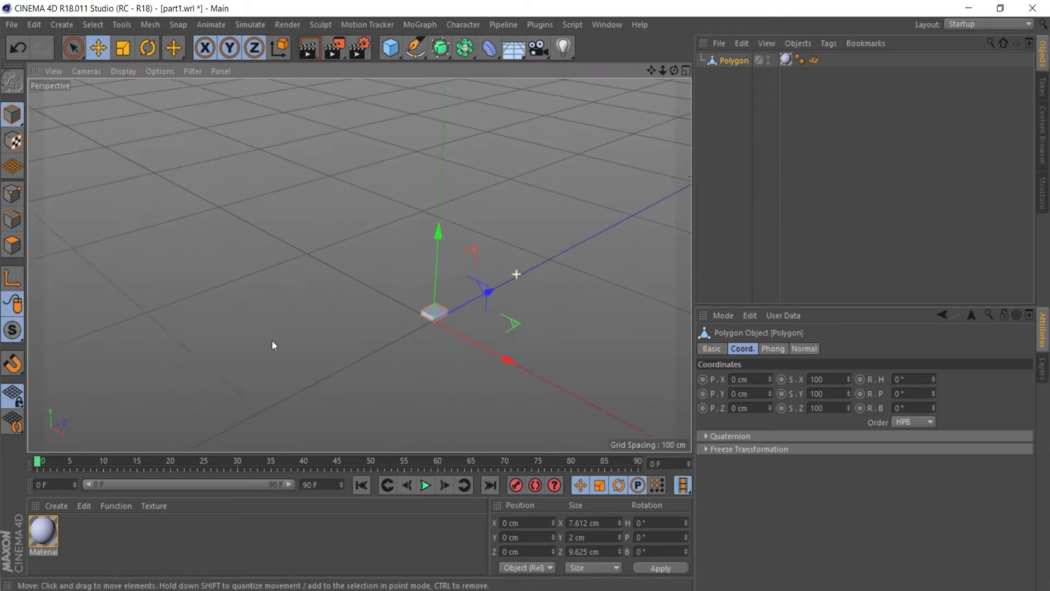
scroll(273, 345, down, 5)
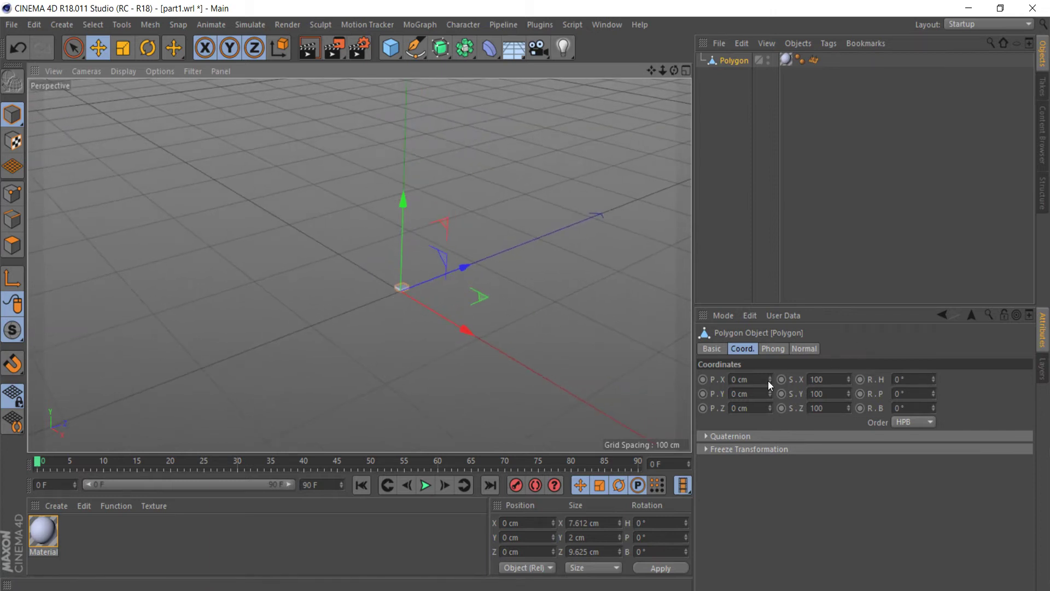
Step: Reset the Polygon's X position to 0 cm after sliding it, then deselect it
drag(769, 381, 761, 384)
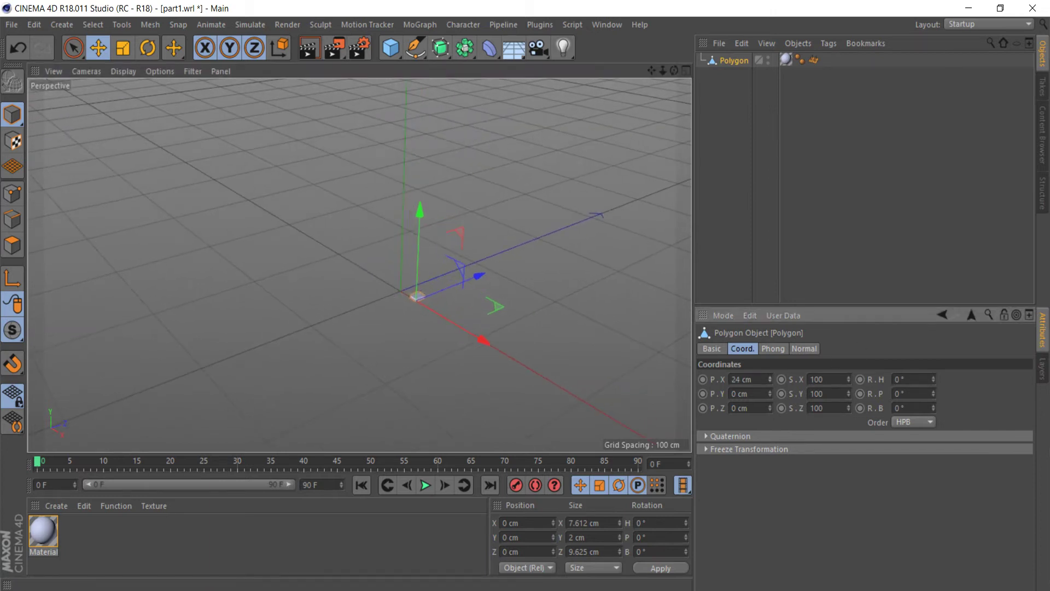
double_click(758, 384)
text(0)
key(Return)
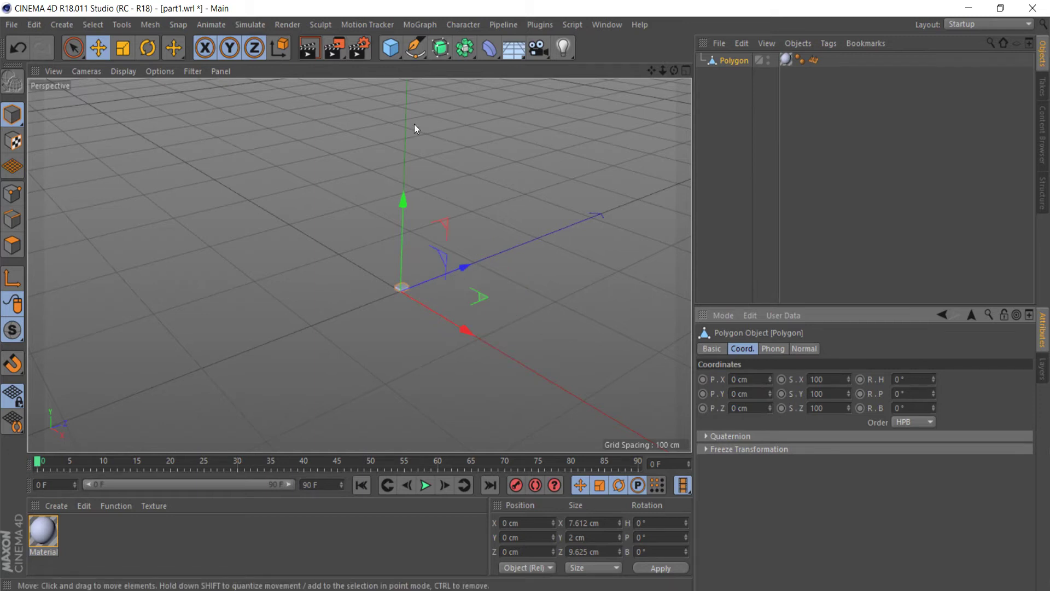
alt+drag(365, 300, 488, 255)
click(495, 175)
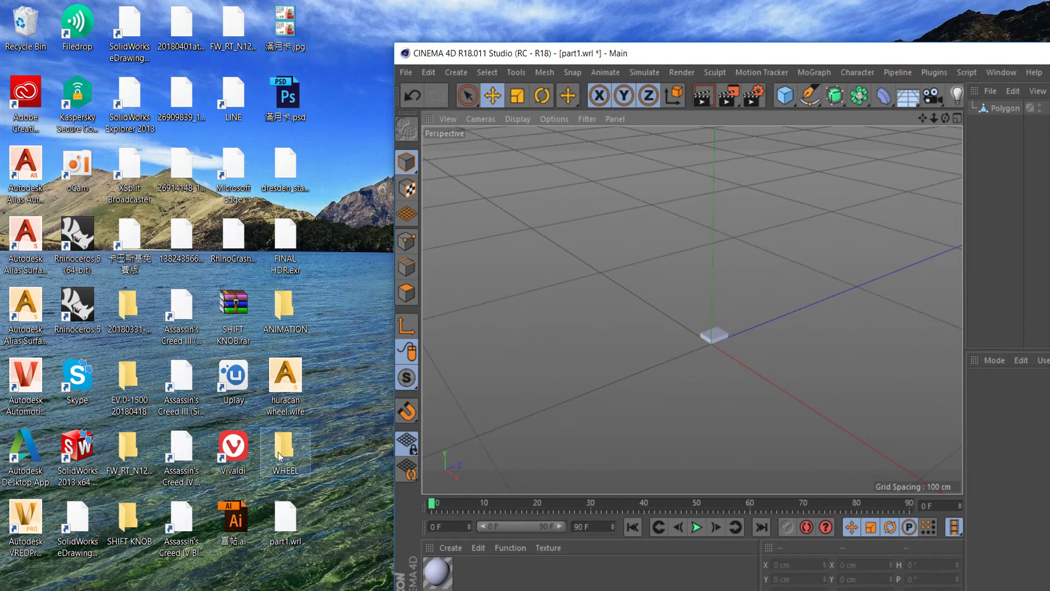
Step: Import VALVE.obj from the WHEEL folder into Cinema 4D with default import settings
double_click(278, 452)
mouse_move(580, 53)
mouse_down()
mouse_move(243, 146)
mouse_move(373, 66)
mouse_move(291, 77)
mouse_up()
mouse_move(54, 255)
mouse_down()
mouse_move(587, 242)
mouse_move(857, 264)
mouse_up()
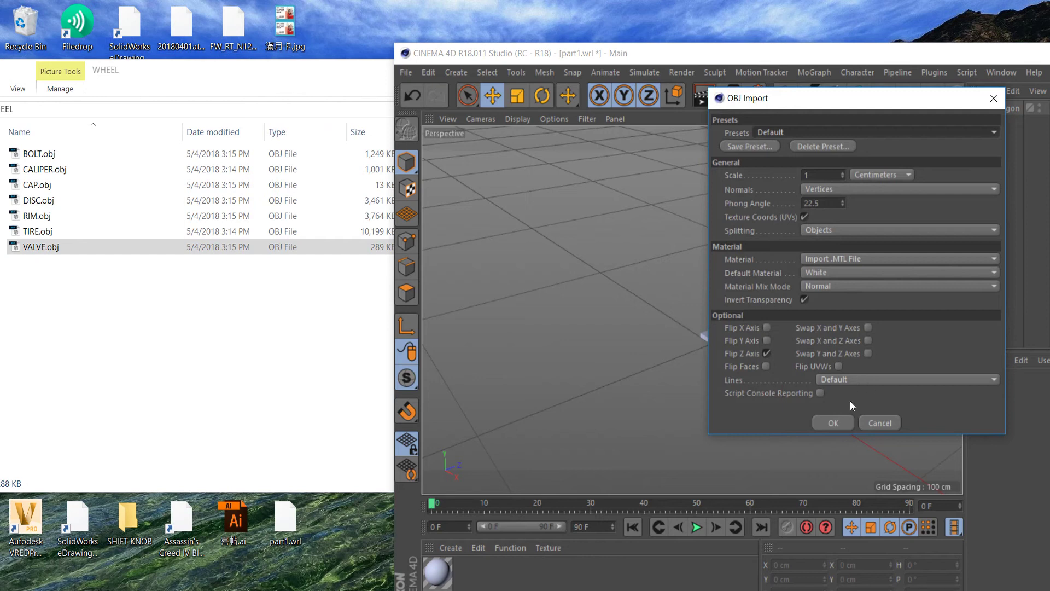
click(829, 425)
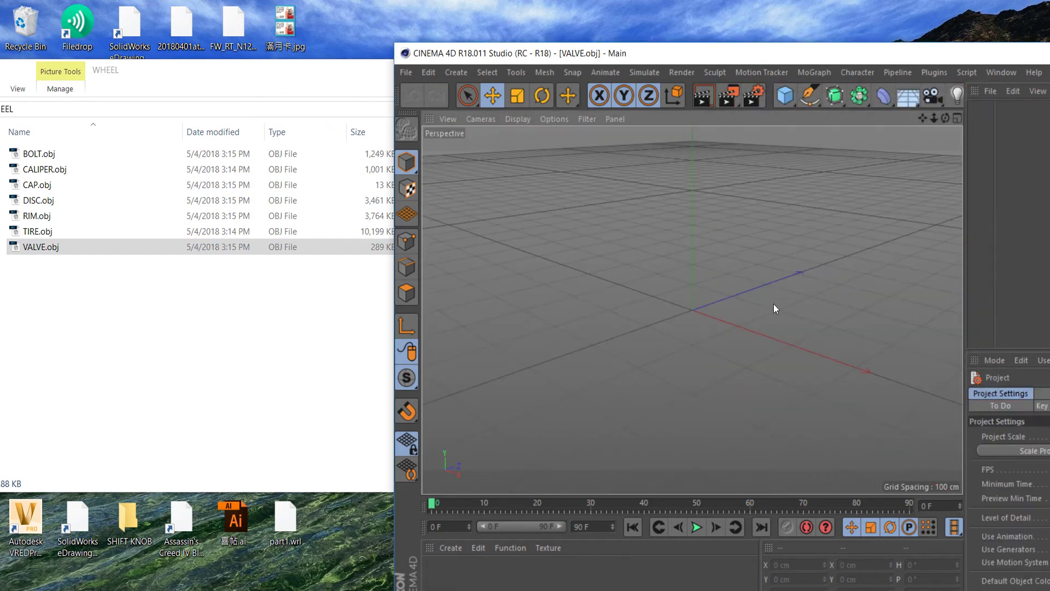
mouse_move(929, 60)
mouse_down()
mouse_move(682, 52)
mouse_move(876, 41)
mouse_up()
Step: Import TIRE.obj split by Objects with No Material
click(86, 283)
click(38, 231)
drag(66, 234, 812, 238)
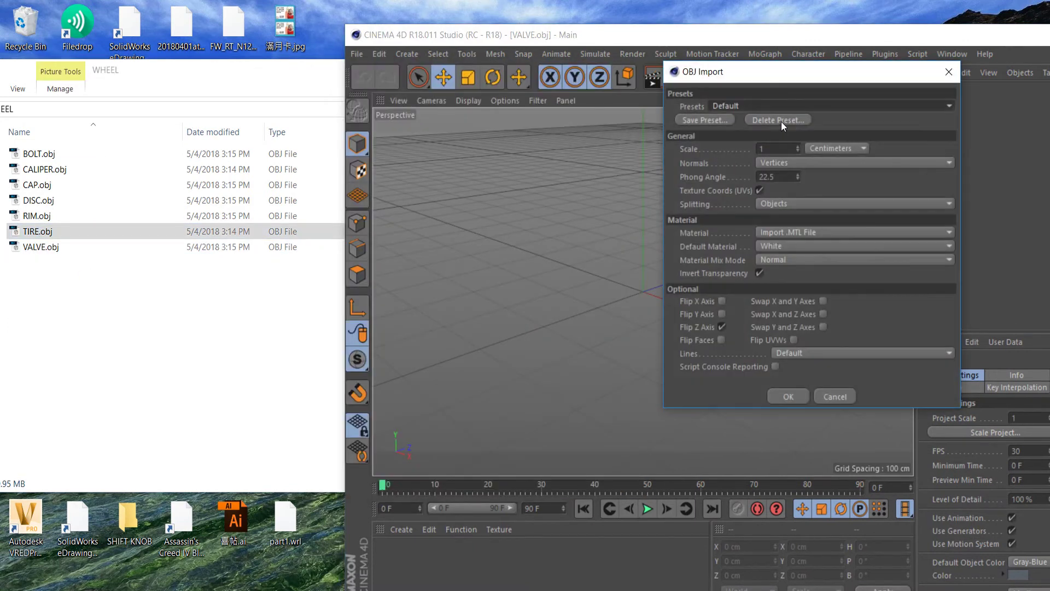
click(806, 161)
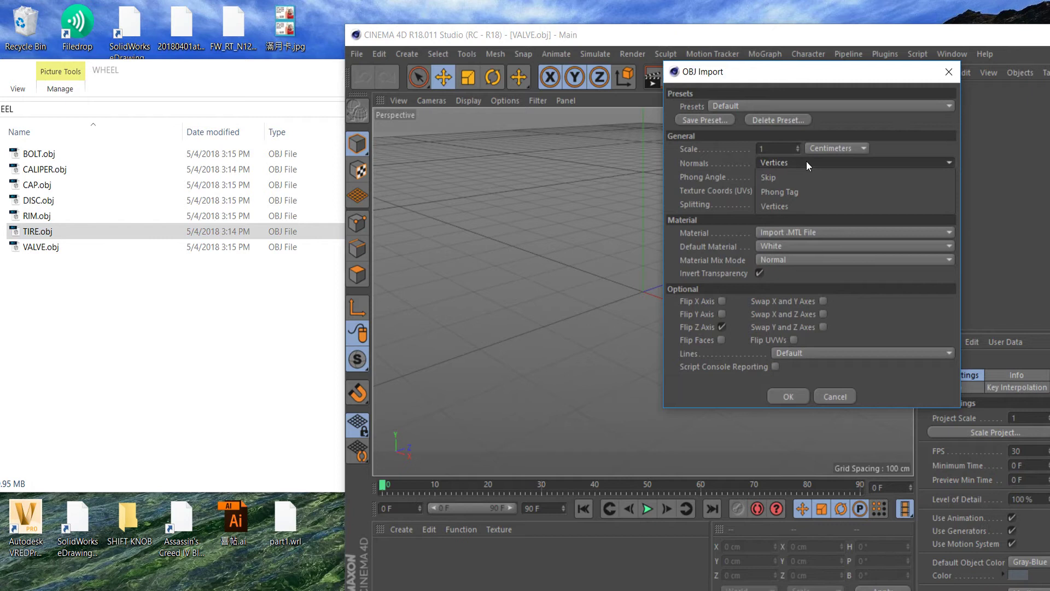
click(816, 203)
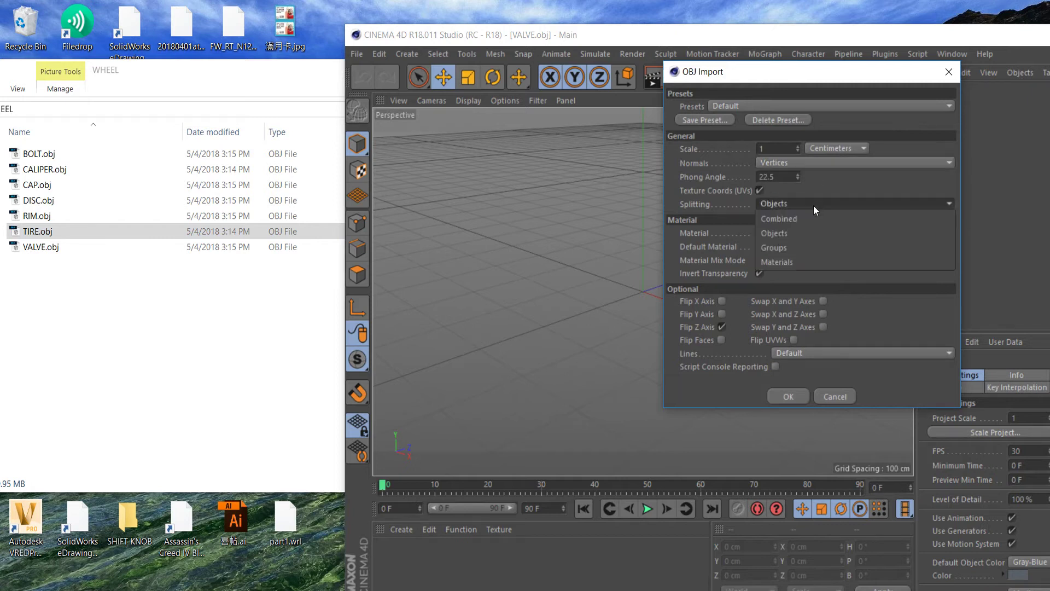
click(813, 206)
click(816, 235)
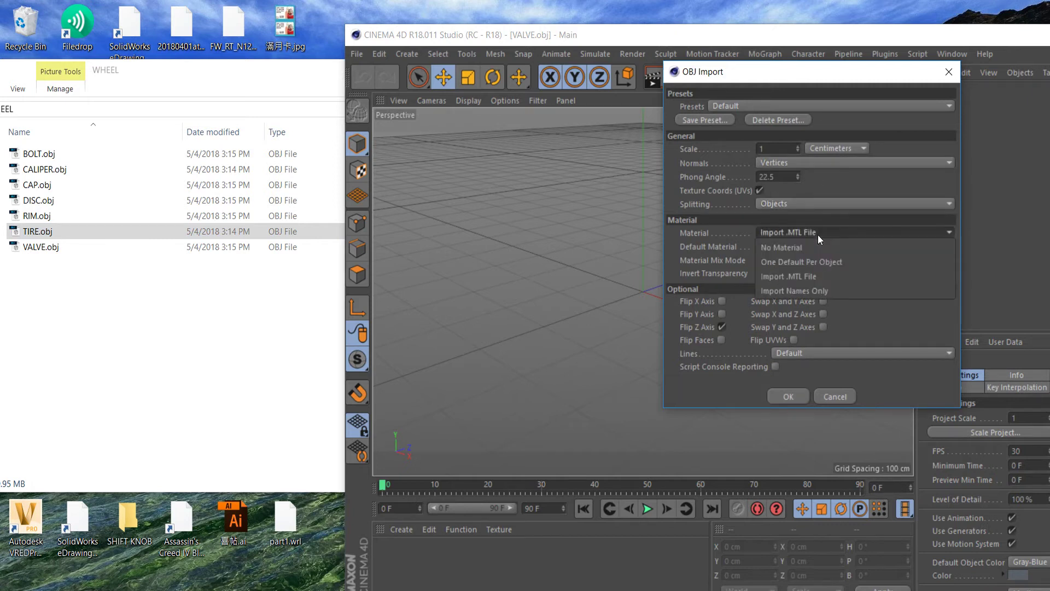
click(819, 233)
click(819, 233)
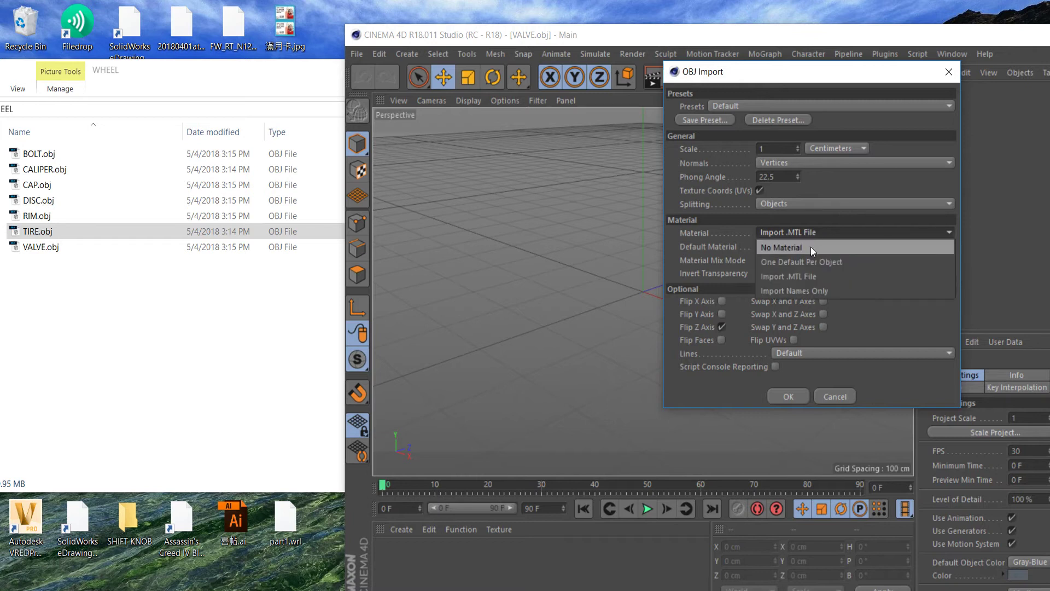
click(788, 396)
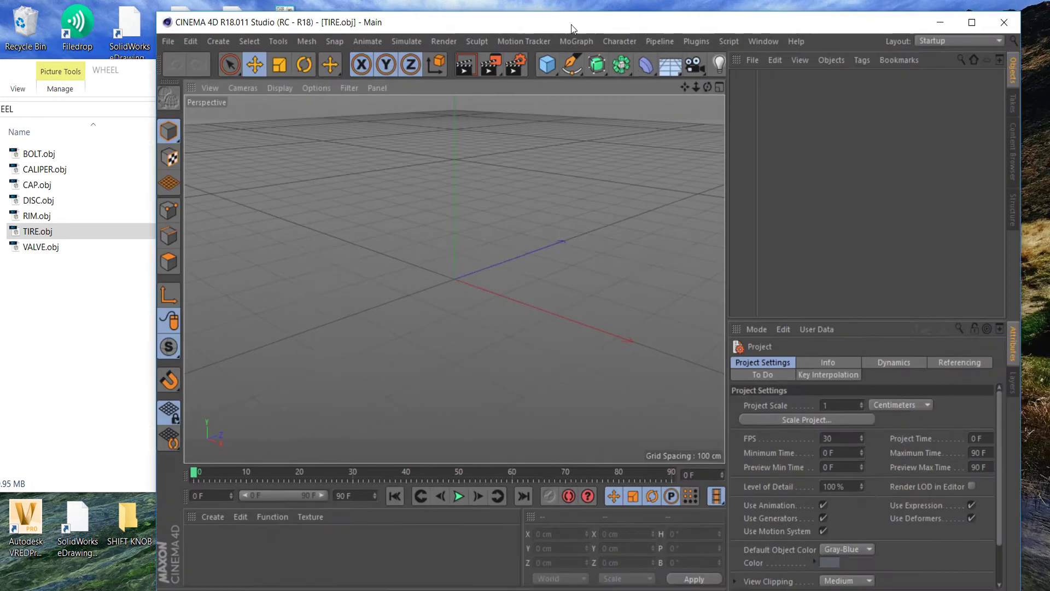
drag(760, 44, 623, 35)
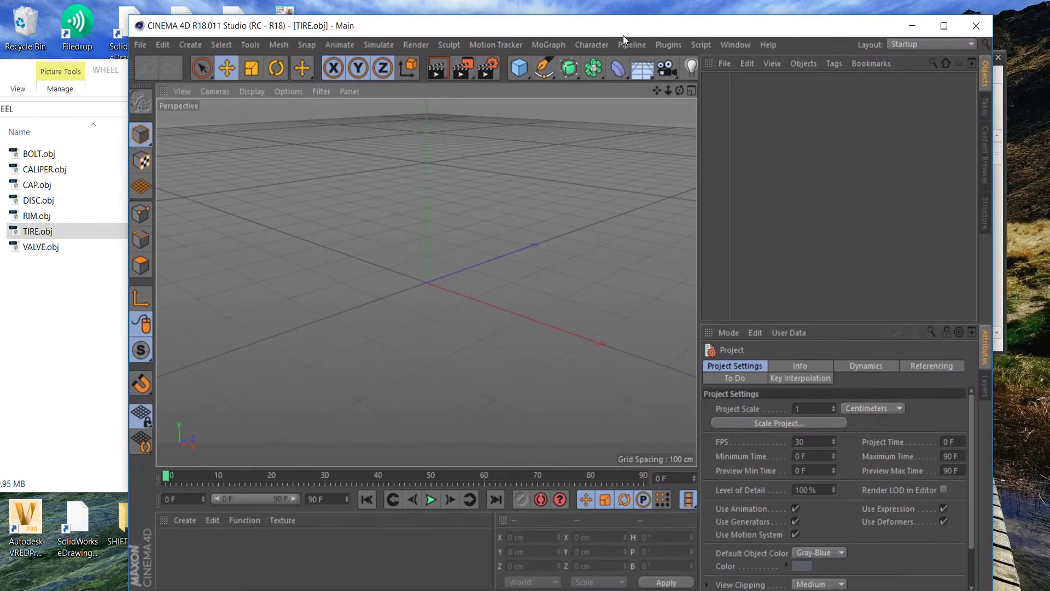
Step: Switch to the part1.wrl document and back to TIRE.obj
click(730, 44)
click(768, 399)
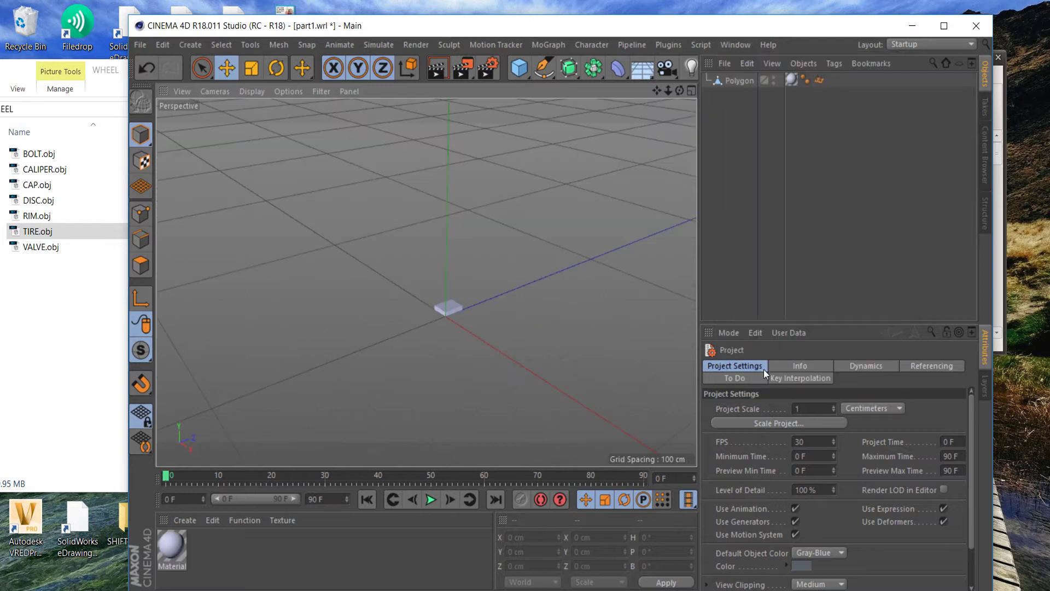
click(736, 43)
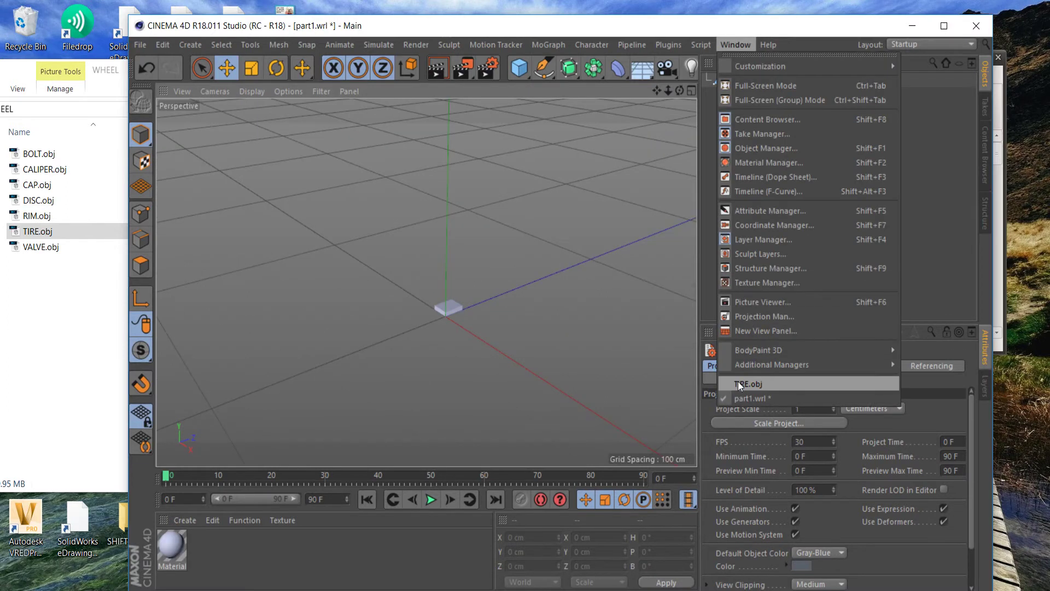
click(739, 380)
drag(665, 32, 693, 32)
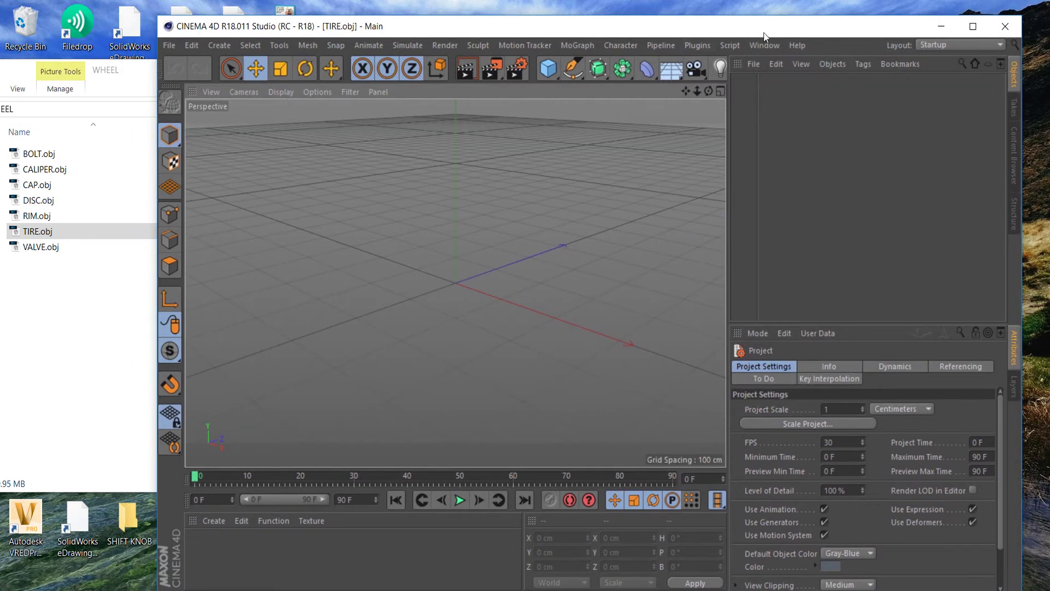
Step: Close the WHEEL folder window and launch Autodesk Alias AutoStudio
drag(42, 74, 190, 85)
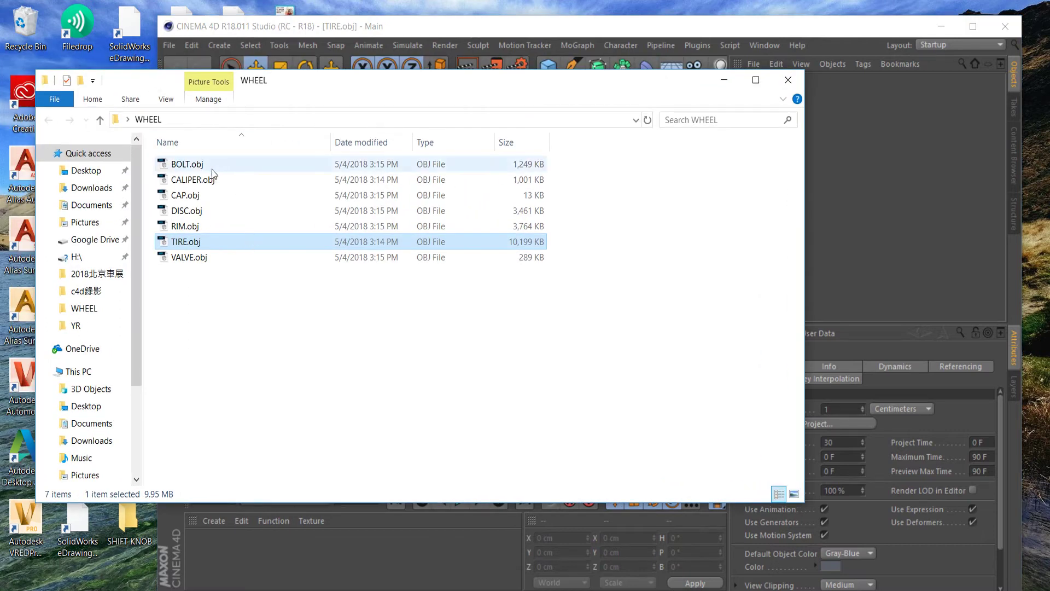
click(192, 179)
click(787, 80)
mouse_move(678, 30)
mouse_down()
mouse_move(973, 53)
mouse_move(910, 49)
mouse_up()
click(12, 185)
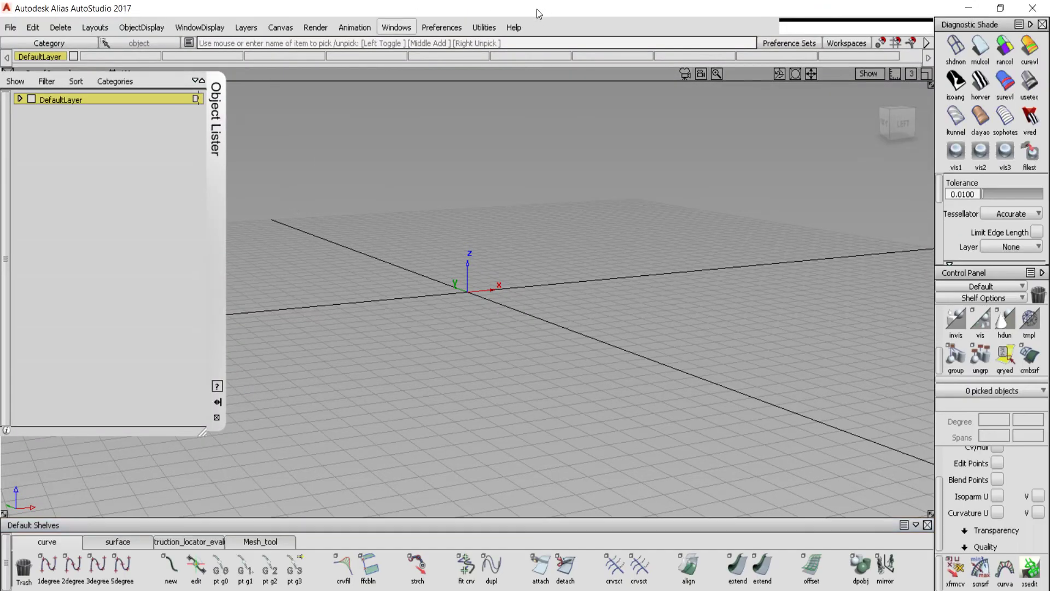
Step: Load huracan wheel.wire into Alias from the desktop, keeping the current load settings
double_click(536, 8)
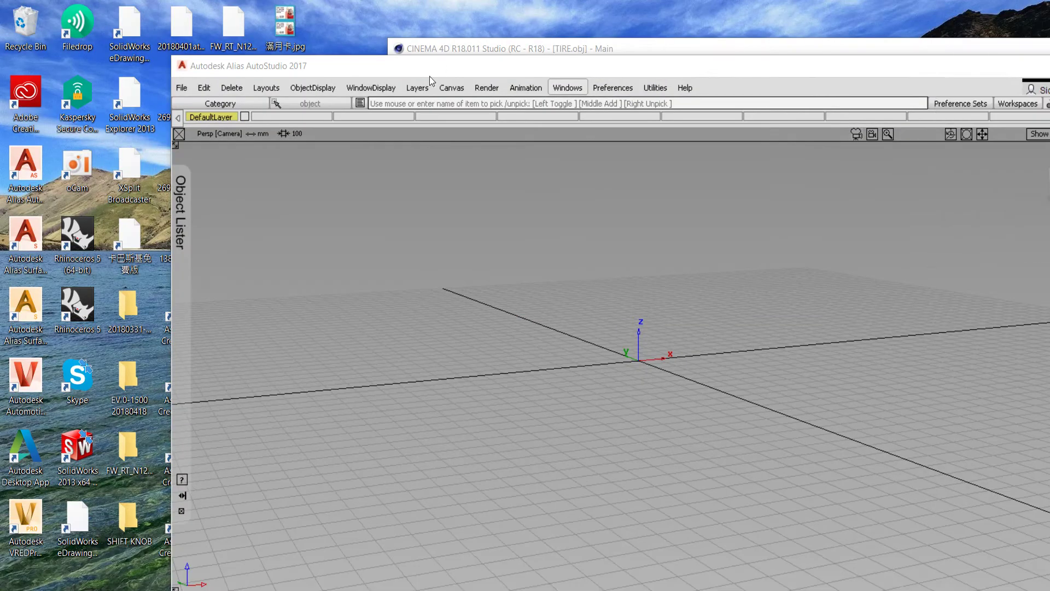
drag(429, 76, 666, 66)
click(317, 408)
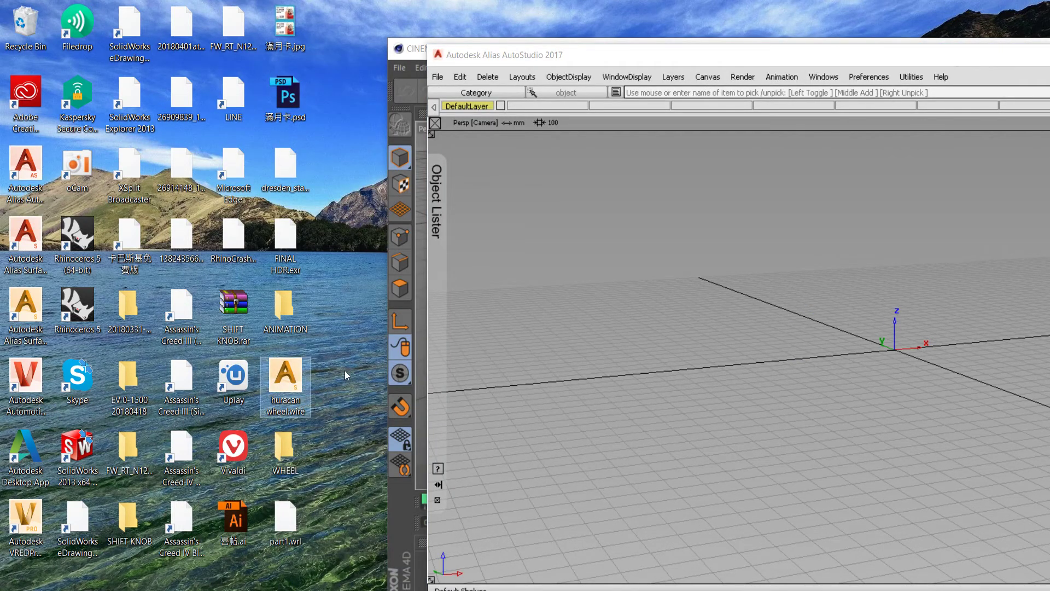
drag(296, 388, 542, 350)
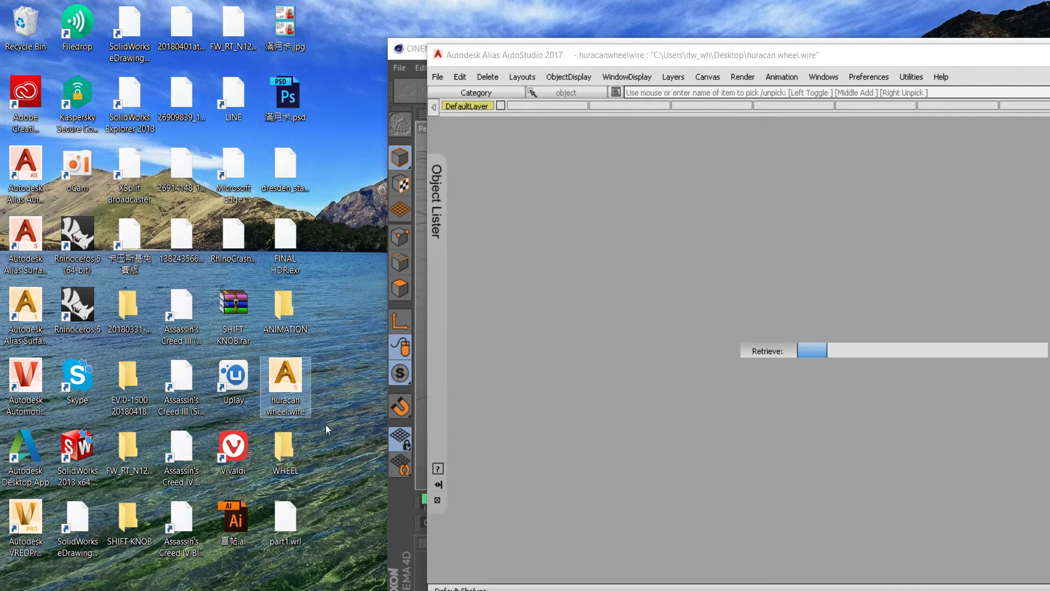
double_click(286, 455)
drag(717, 229, 140, 321)
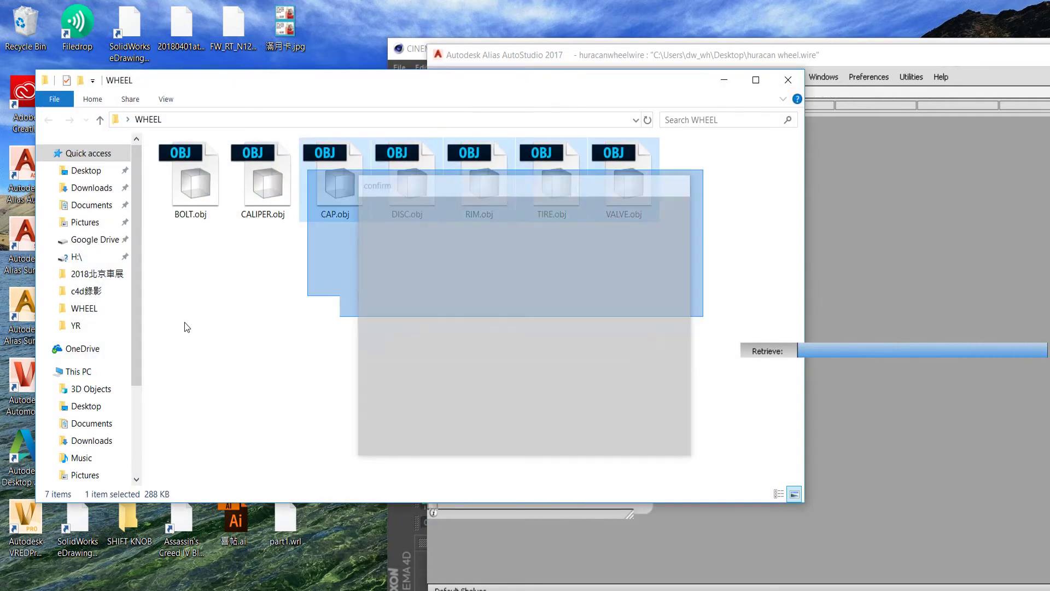
click(444, 436)
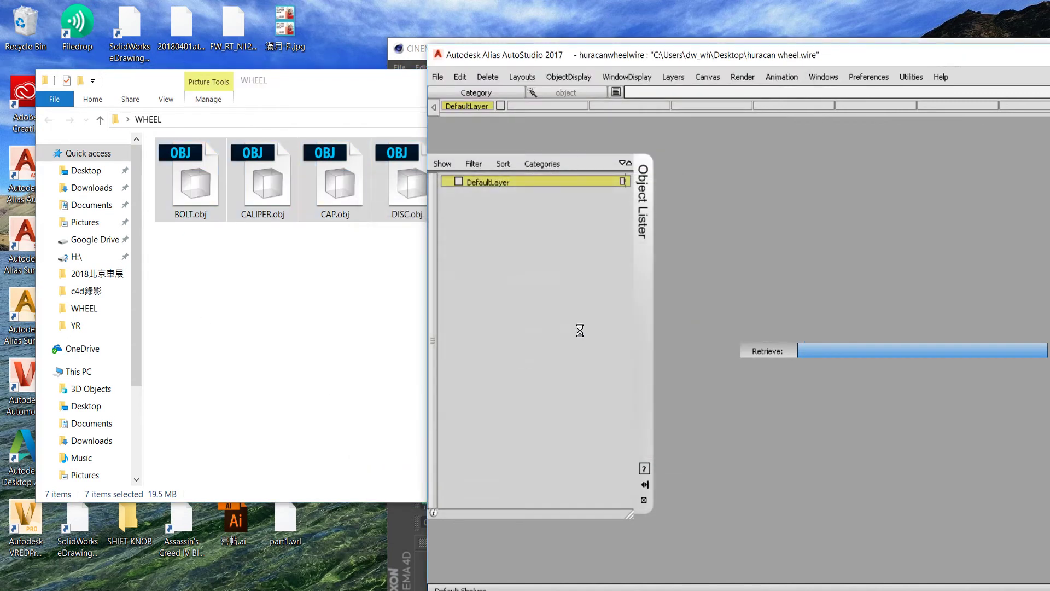
Step: Delete all seven OBJ files from the WHEEL folder and maximize the Alias window
click(309, 254)
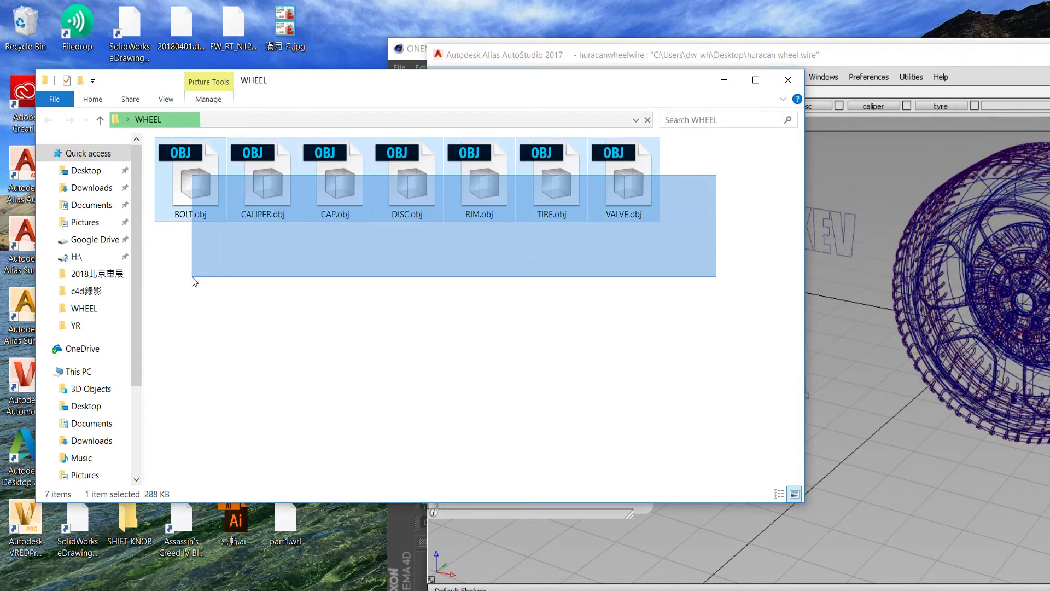
drag(718, 137, 192, 277)
key(Delete)
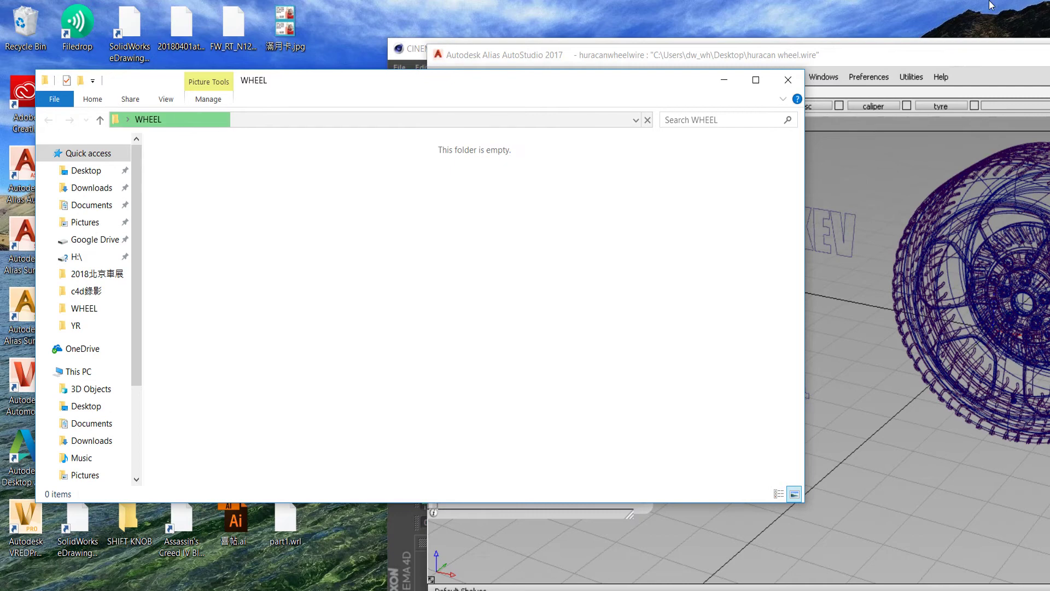
drag(940, 70, 547, 45)
double_click(547, 45)
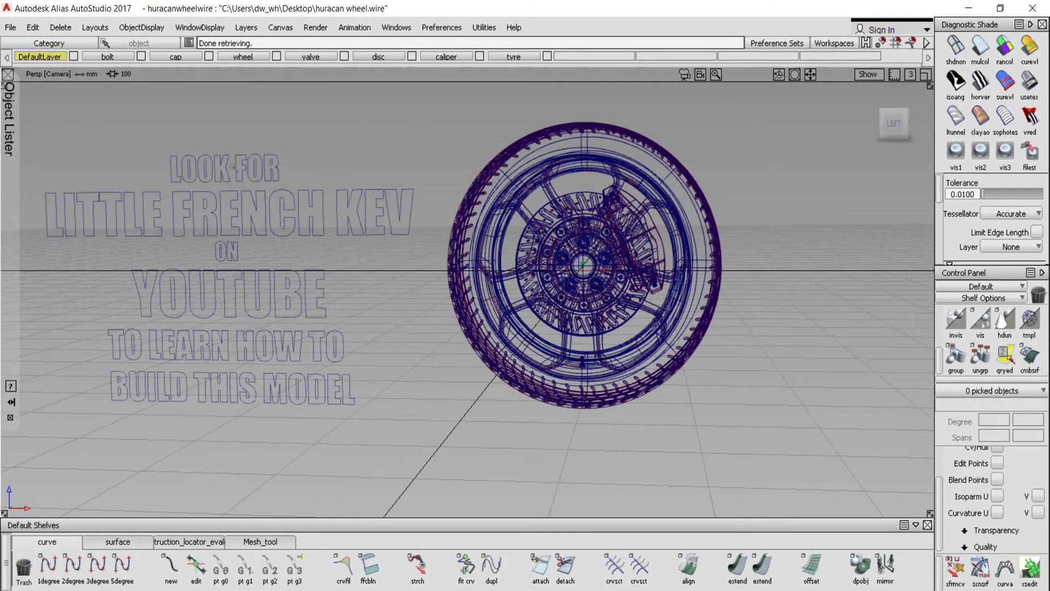
Step: Delete the LOOK FOR text curves from the wheel model
drag(26, 140, 588, 495)
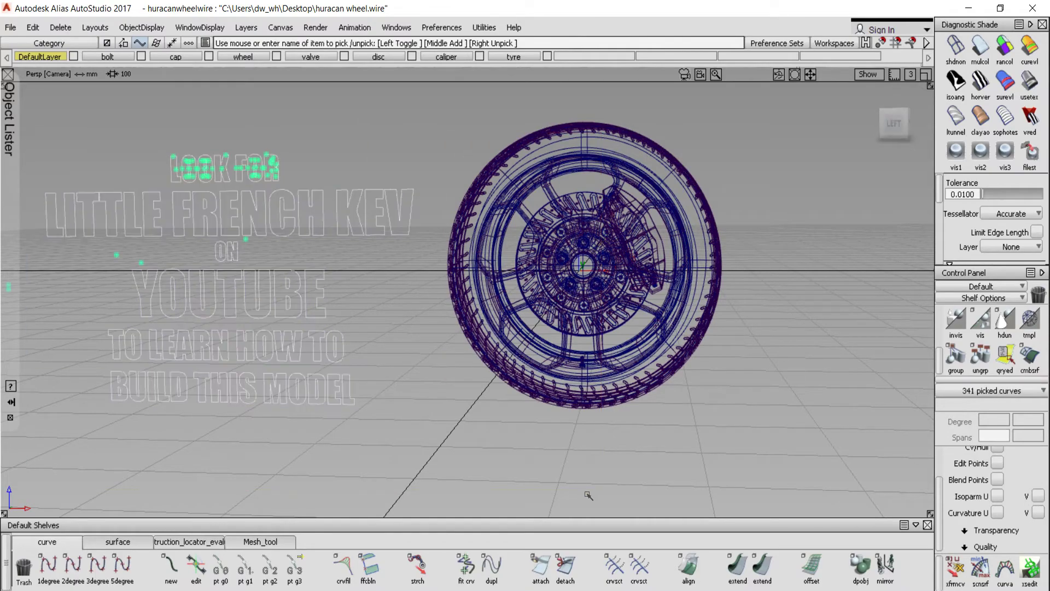
key(Delete)
key(Return)
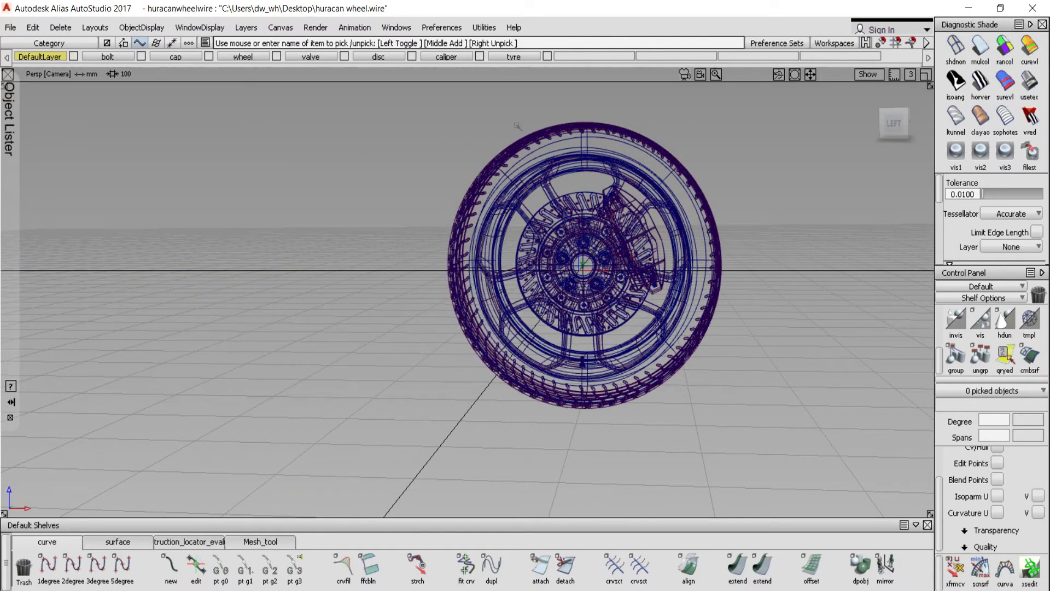
alt+shift+drag(575, 131, 683, 175)
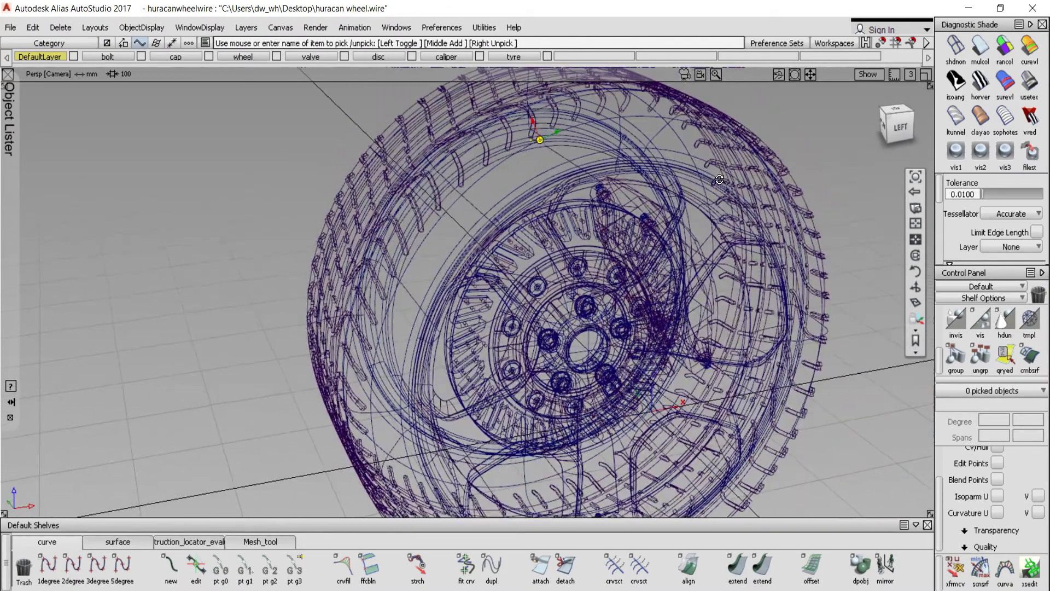
Step: Show the wheel shaded with its textures and open the Object Lister
click(1035, 73)
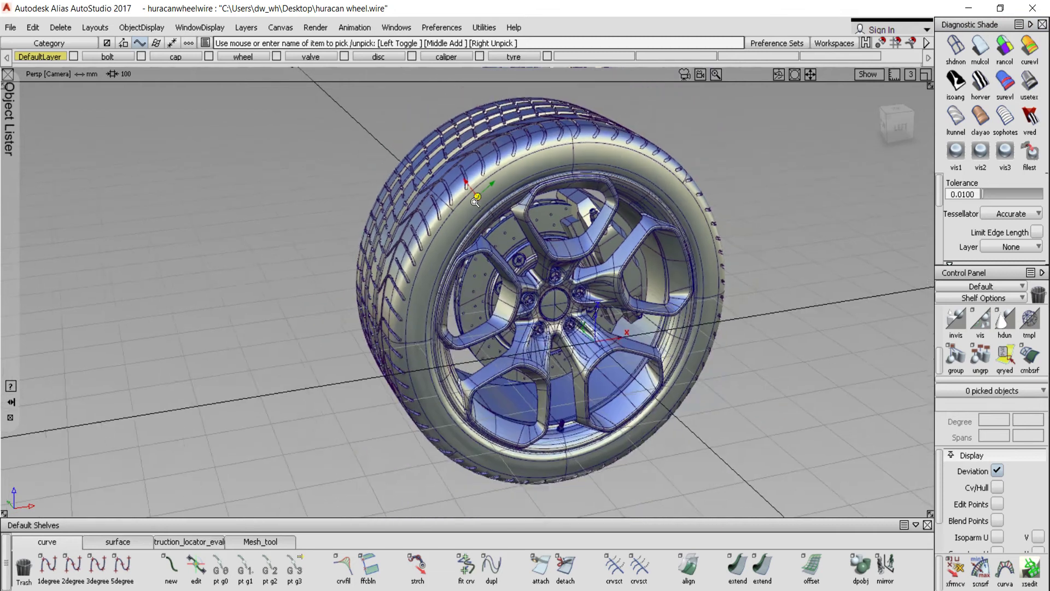
alt+shift+right_drag(466, 218, 427, 175)
alt+shift+drag(427, 175, 396, 250)
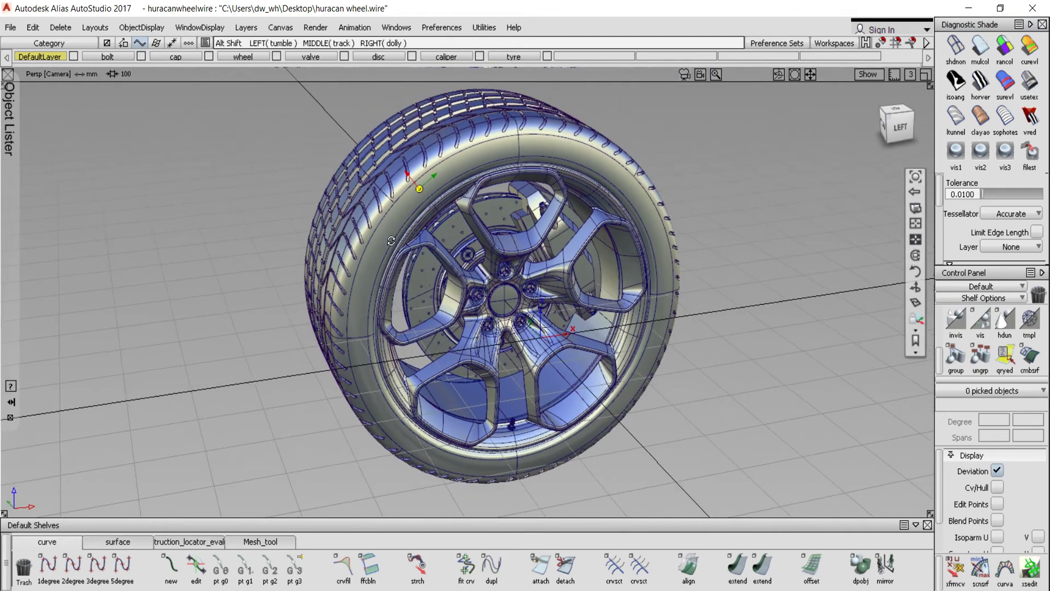
click(8, 118)
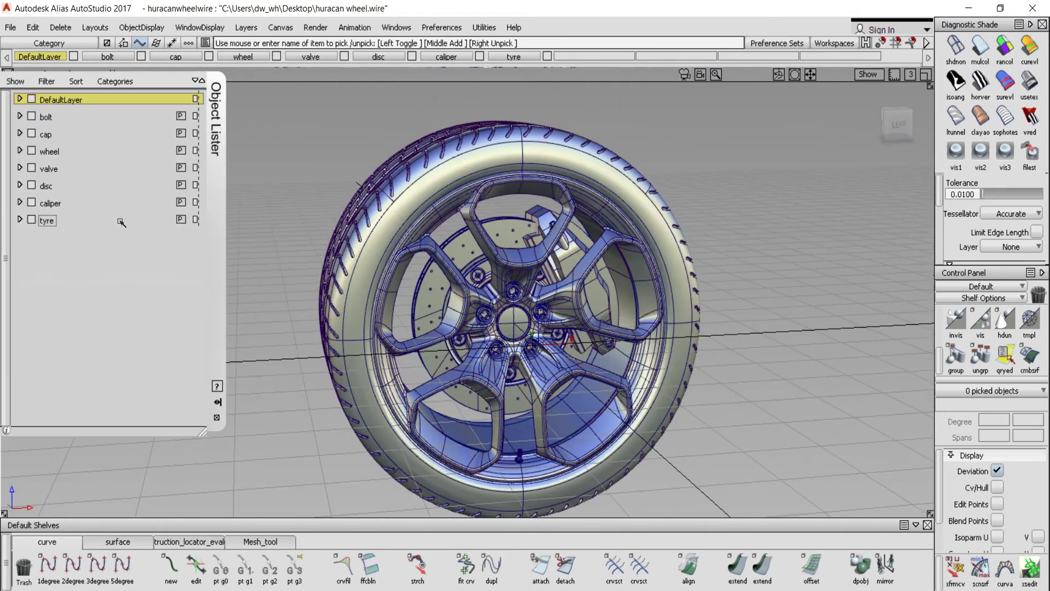
Step: Hide the caliper, disc, wheel, cap and bolt layers and box-pick all 3212 tyre surfaces
click(33, 203)
click(31, 151)
click(32, 134)
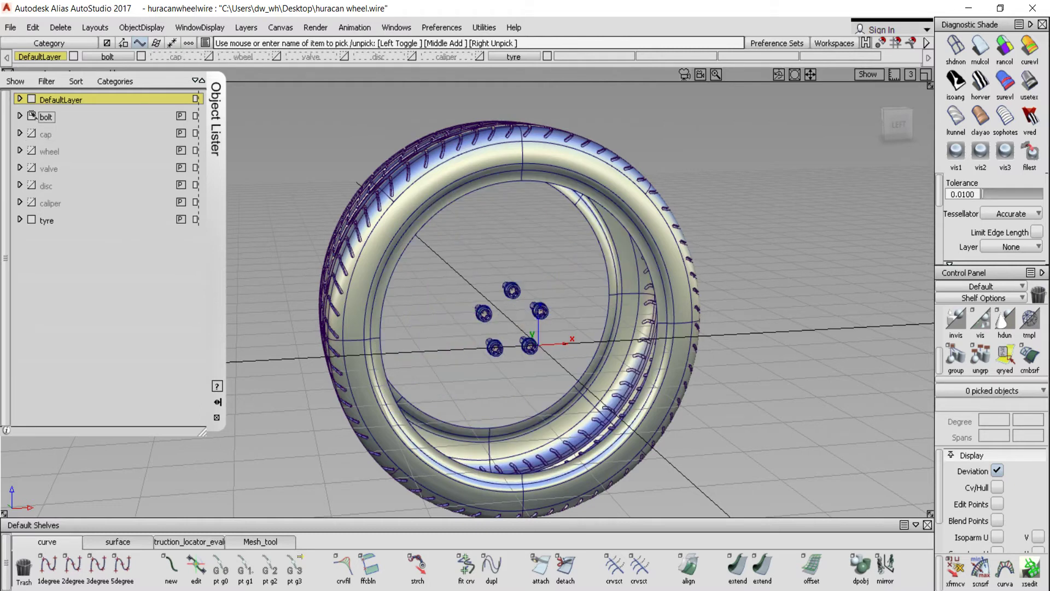
click(216, 118)
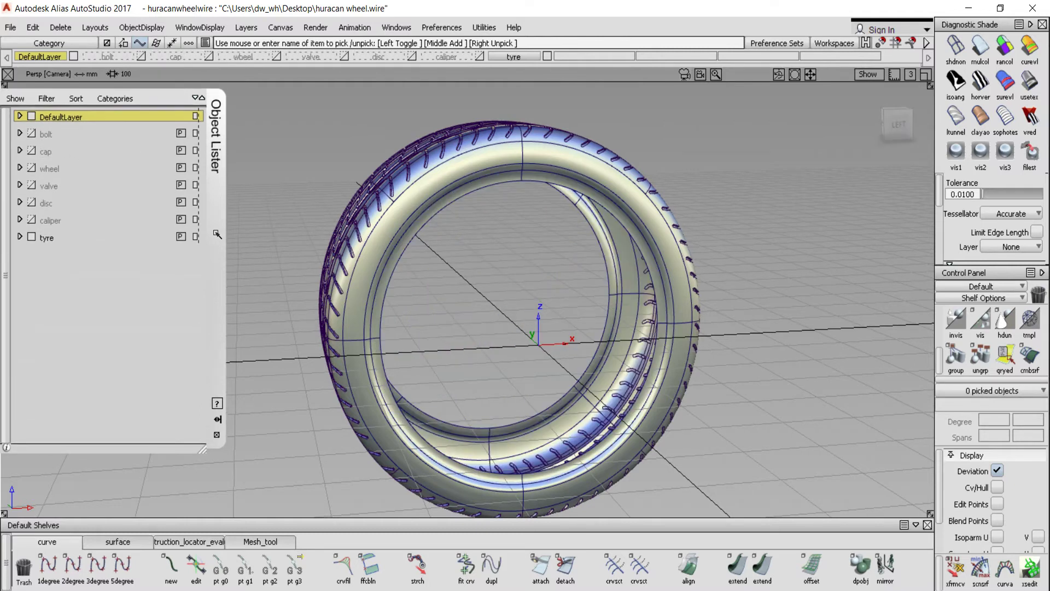
alt+shift+drag(307, 181, 369, 141)
drag(307, 117, 784, 467)
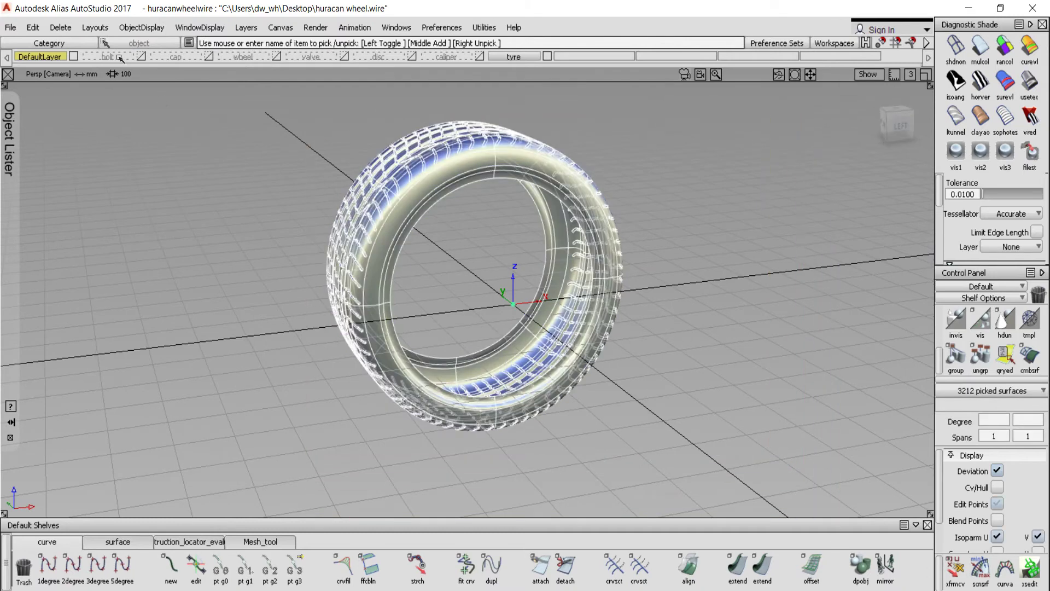
click(11, 28)
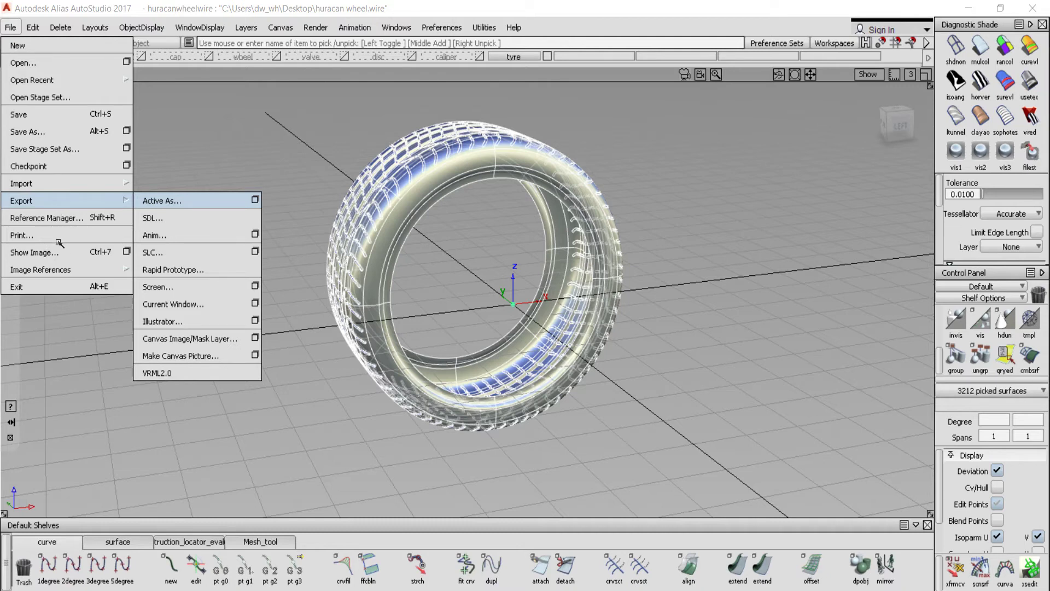
mouse_move(41, 269)
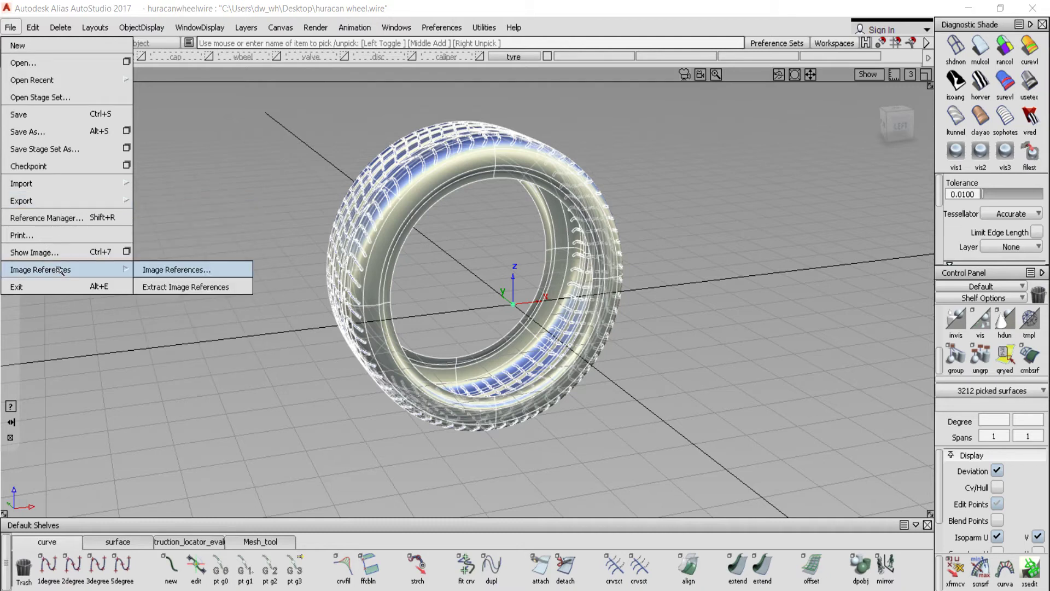
Step: Close the Reference Manager and open the Rapid Prototype export options, set to STL Binary
click(72, 219)
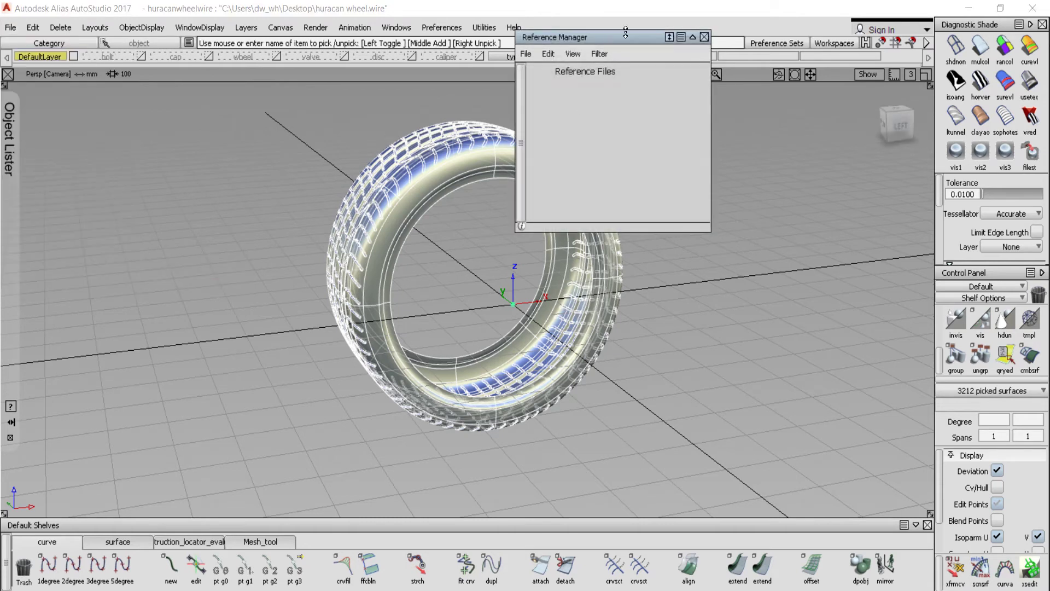
click(704, 37)
click(11, 27)
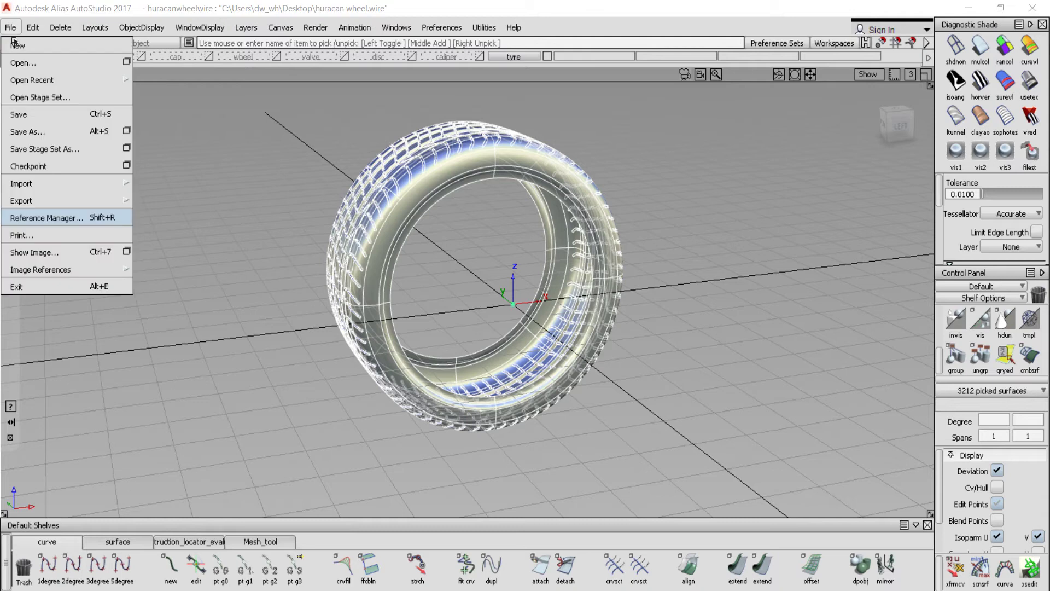
mouse_move(66, 201)
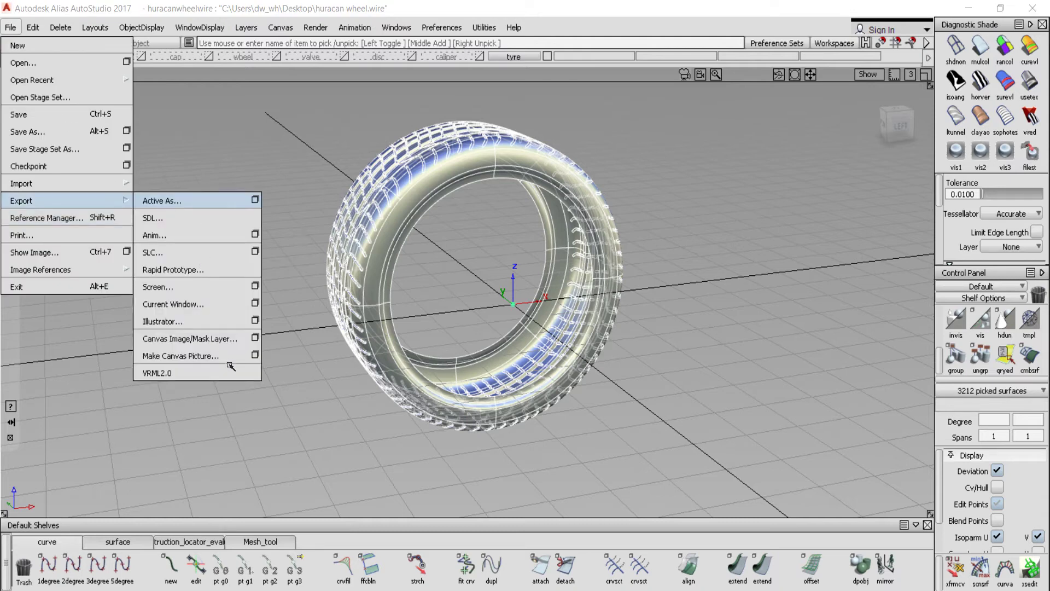
click(192, 270)
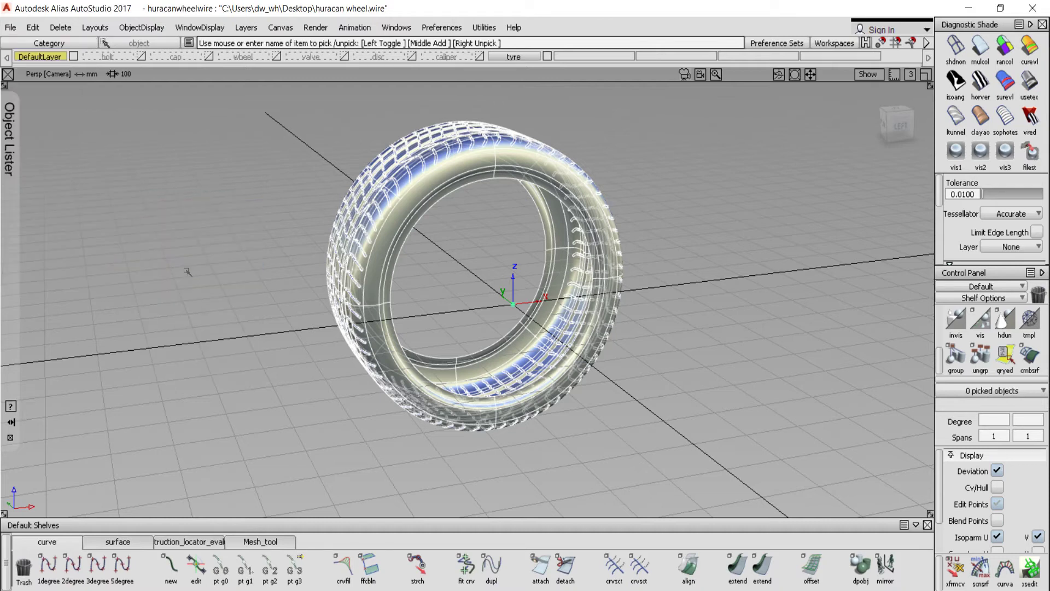
drag(945, 10, 661, 92)
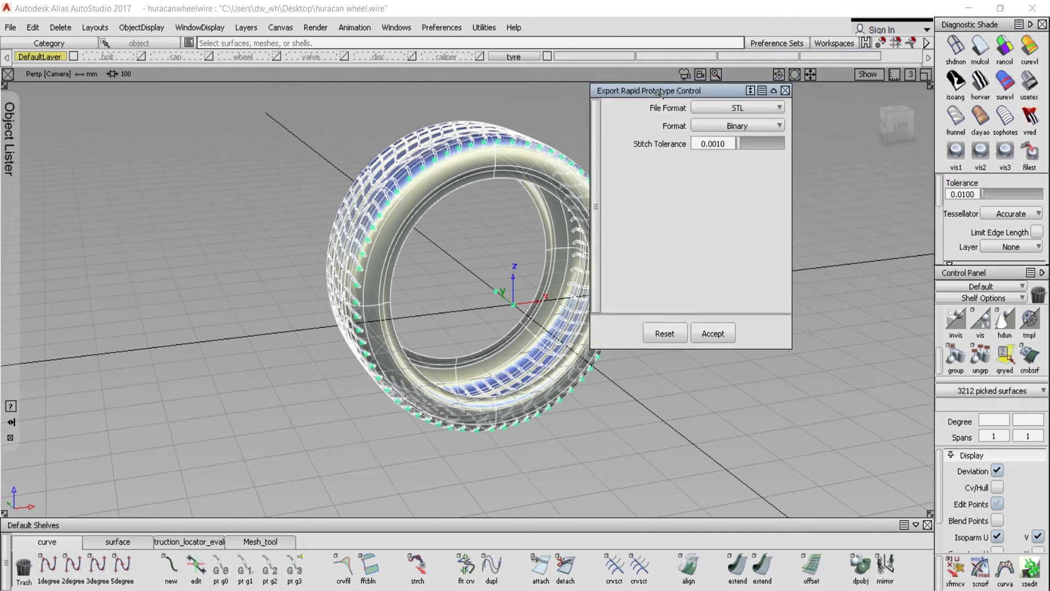
Step: Stitch the tyre into one shell, create its mesh, then close Alias once it freezes
click(706, 340)
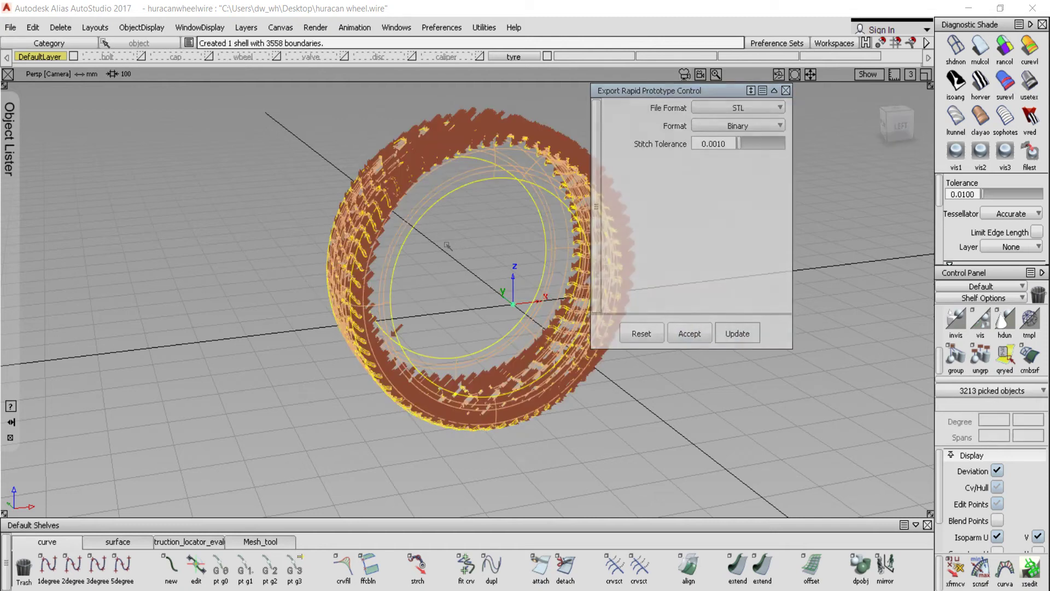
click(691, 333)
click(708, 333)
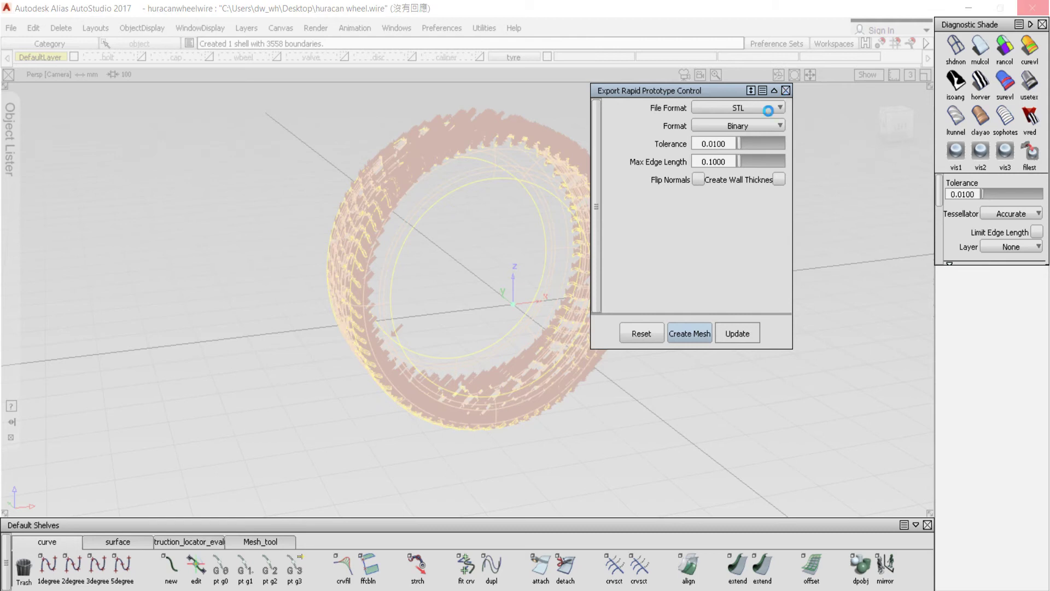
click(718, 204)
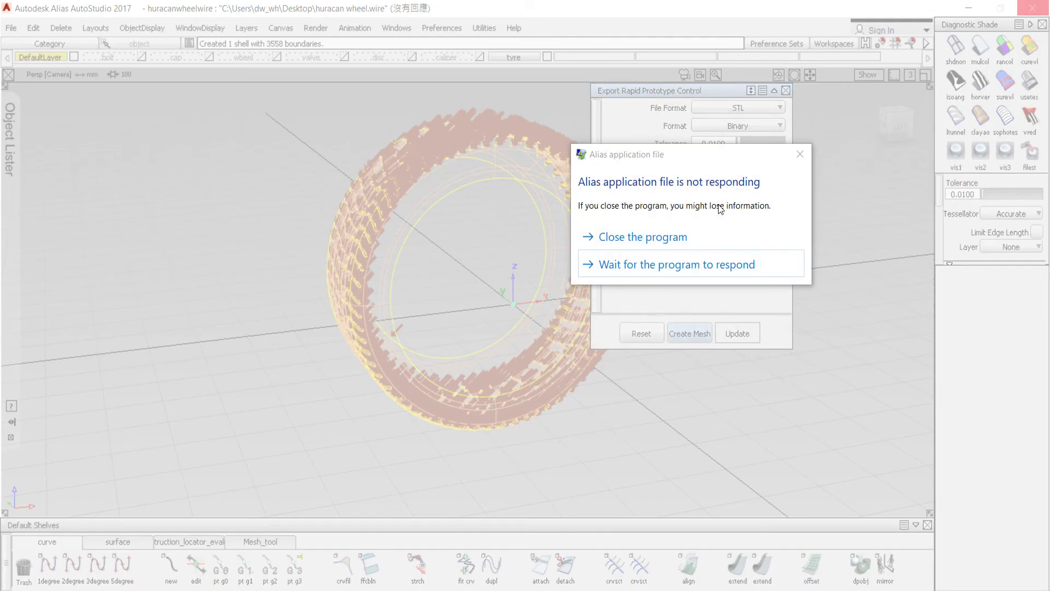
click(672, 241)
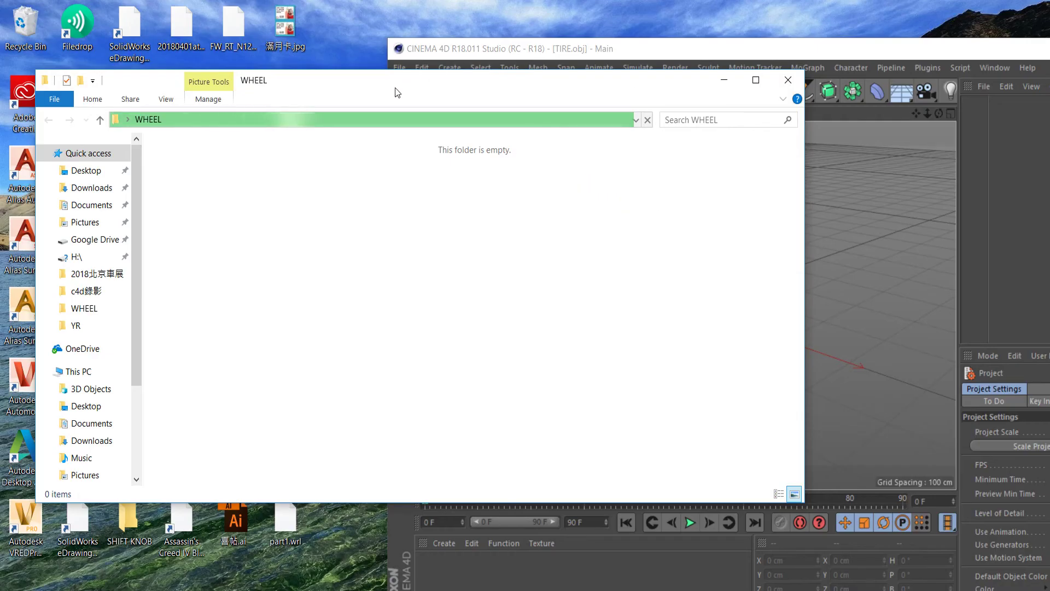
Step: Move the WHEEL folder window to the right and relaunch Alias AutoStudio 2017
drag(403, 85, 778, 139)
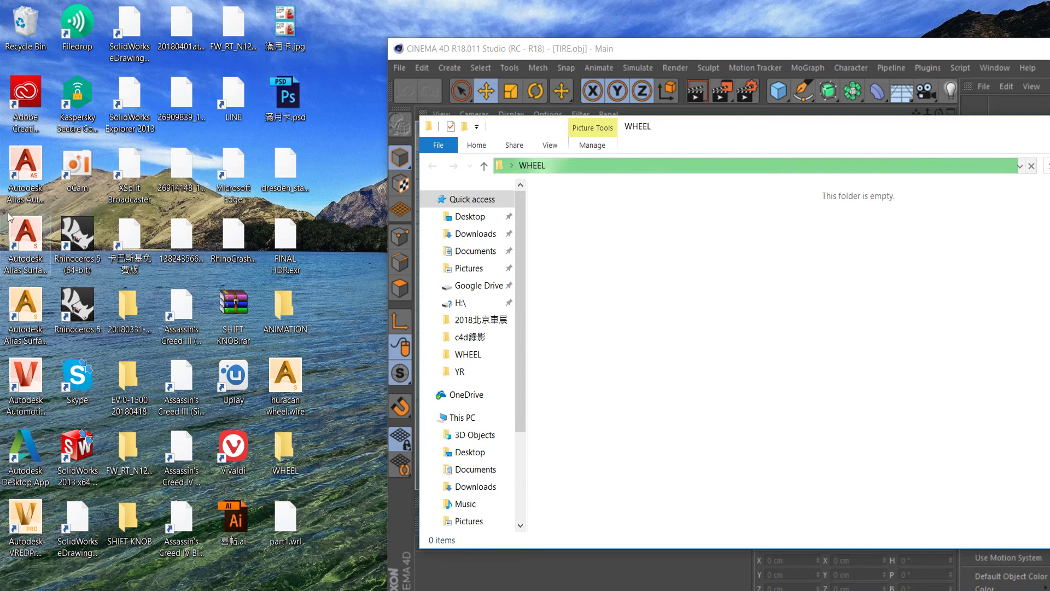
click(26, 164)
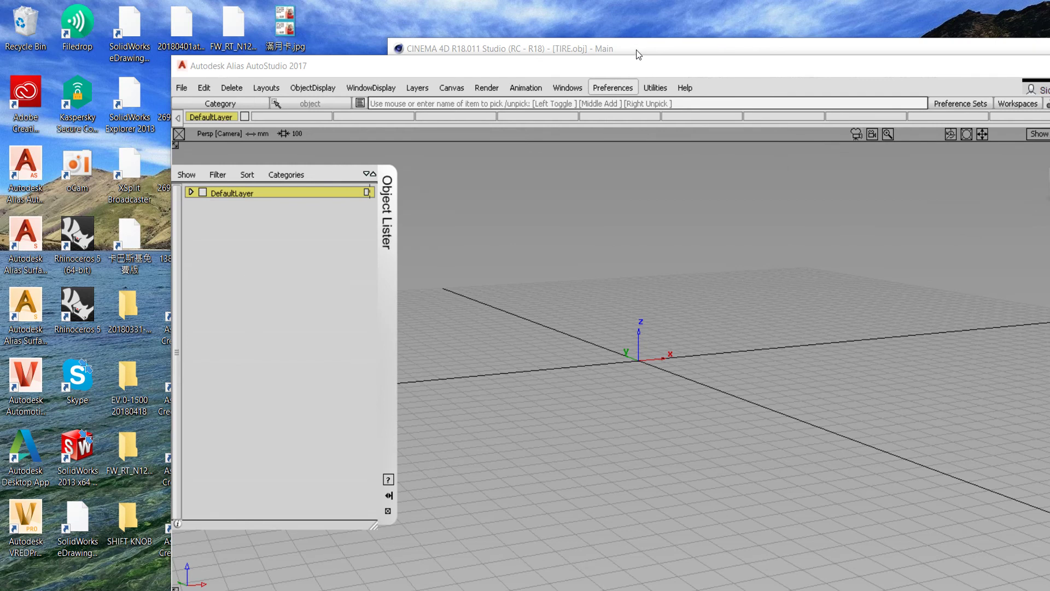
Step: Reload huracan wheel.wire with current construction options, maximized in the Left view
drag(381, 70, 686, 14)
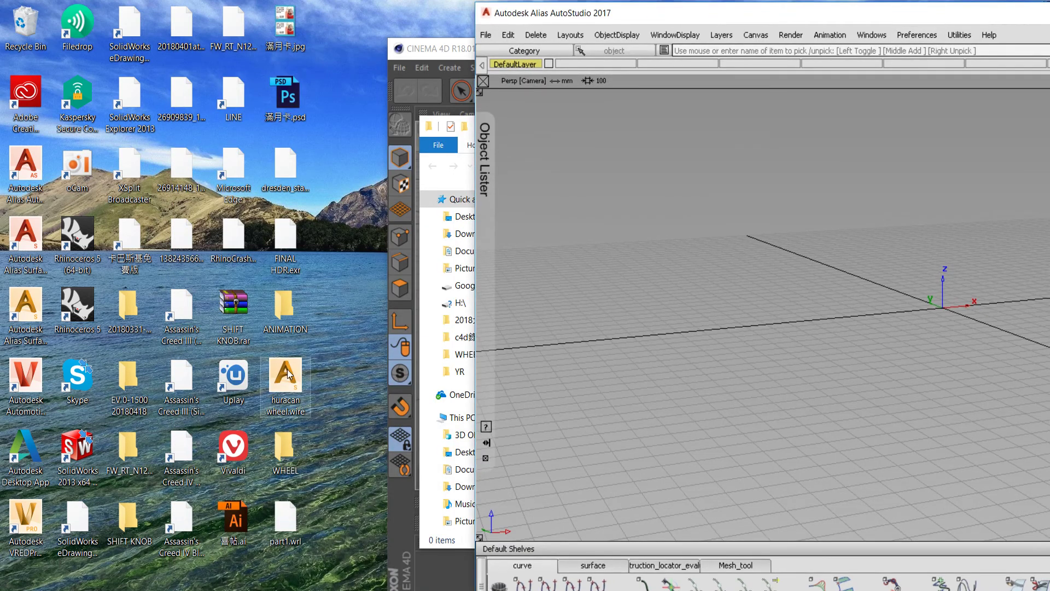
drag(719, 325, 720, 326)
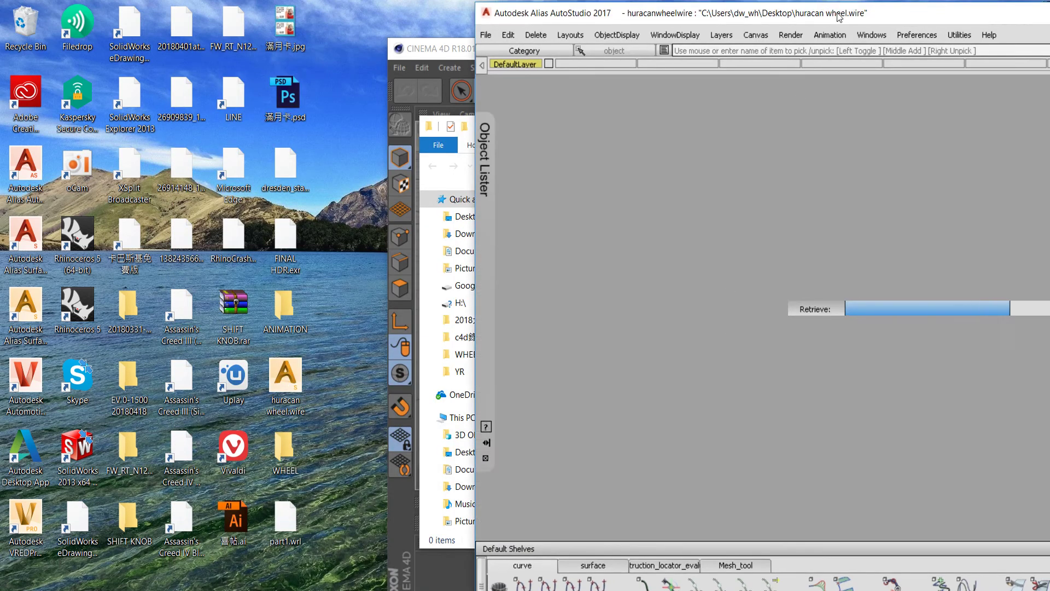
key(Return)
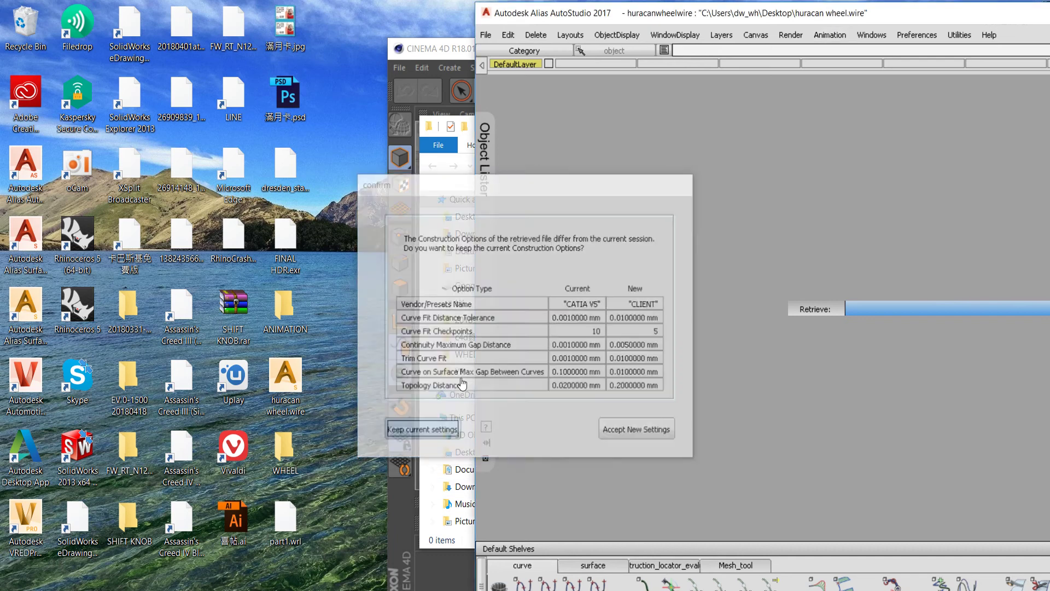
double_click(817, 8)
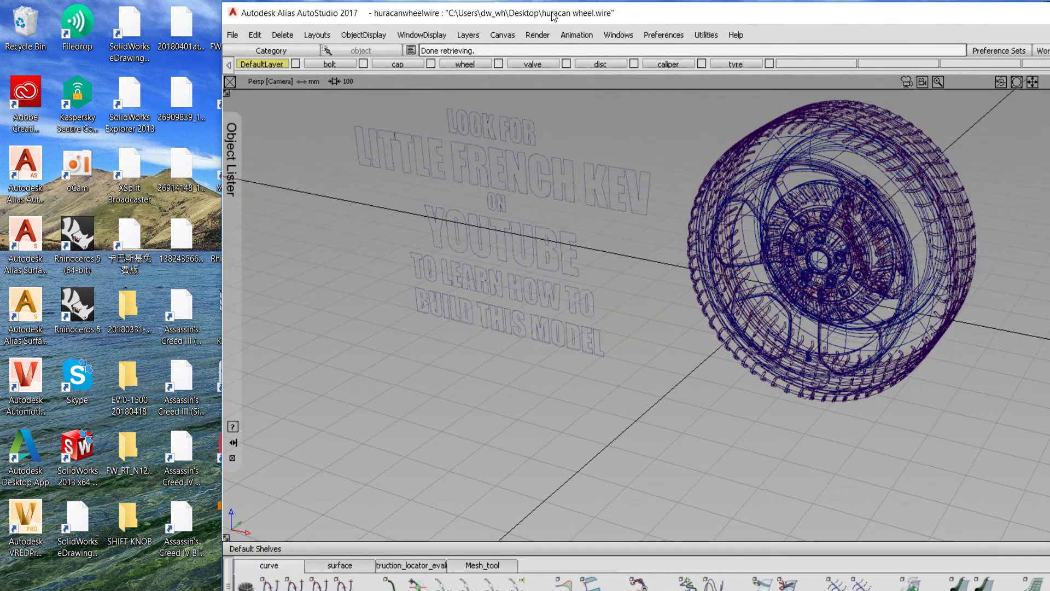
click(893, 125)
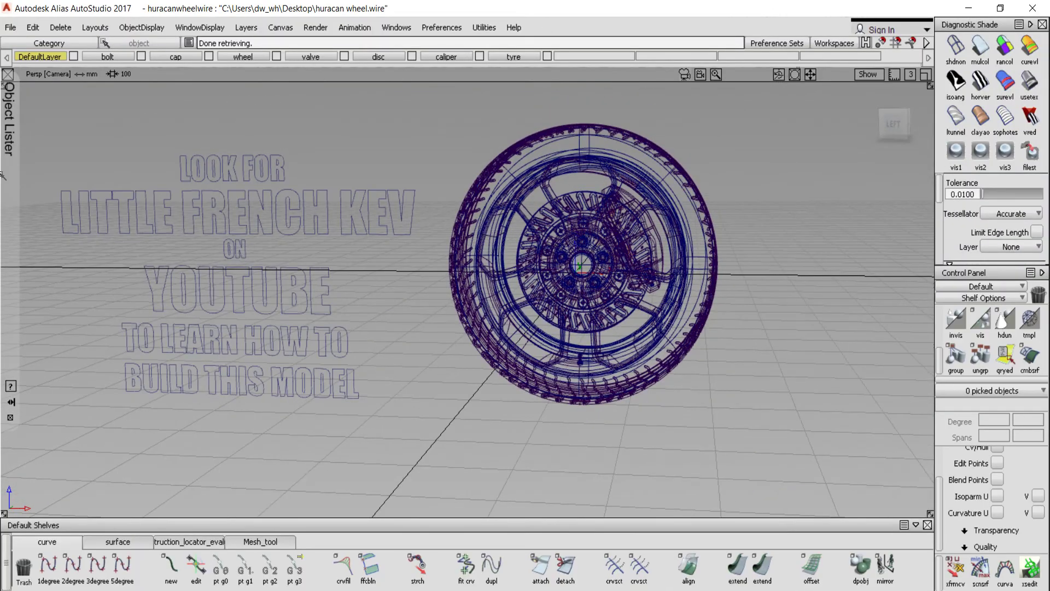
Step: Box-pick and delete the LOOK FOR text curves
click(57, 204)
drag(41, 121, 493, 455)
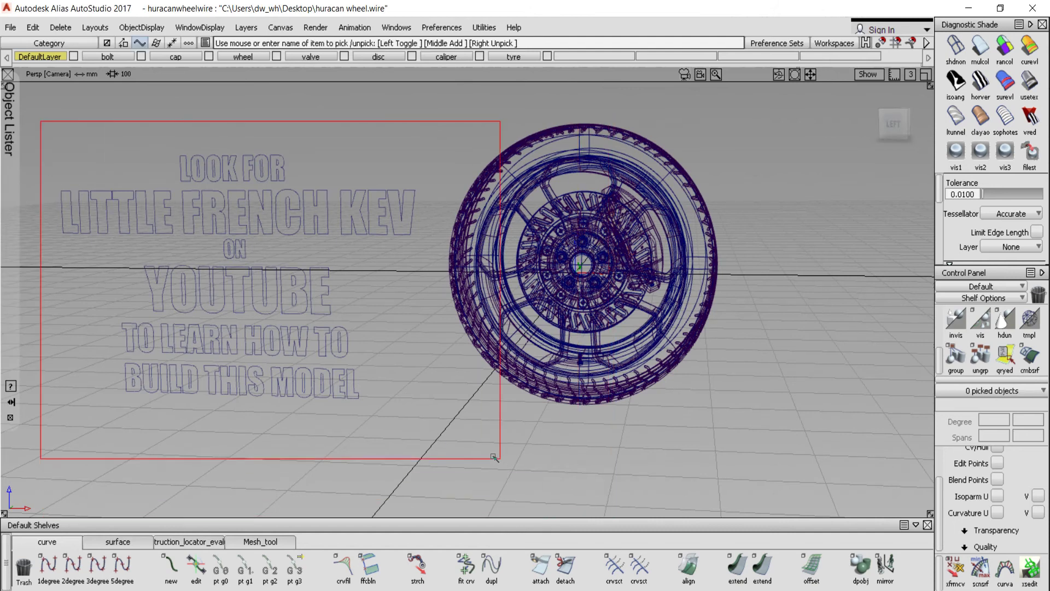
key(Delete)
key(Return)
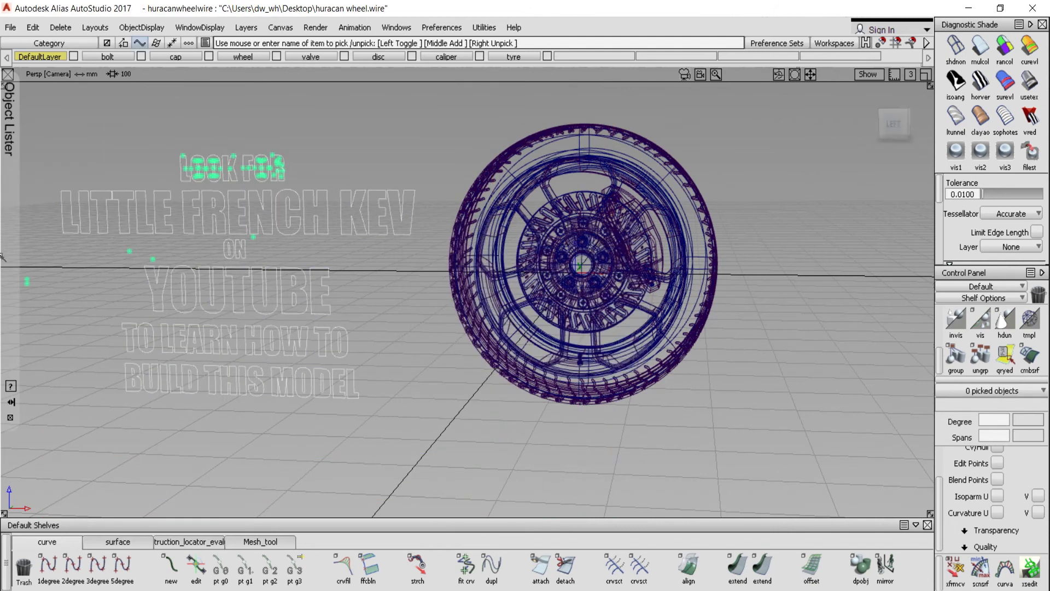
click(8, 118)
Step: Hide the bolt, cap, wheel, valve, disc and caliper layers
click(30, 116)
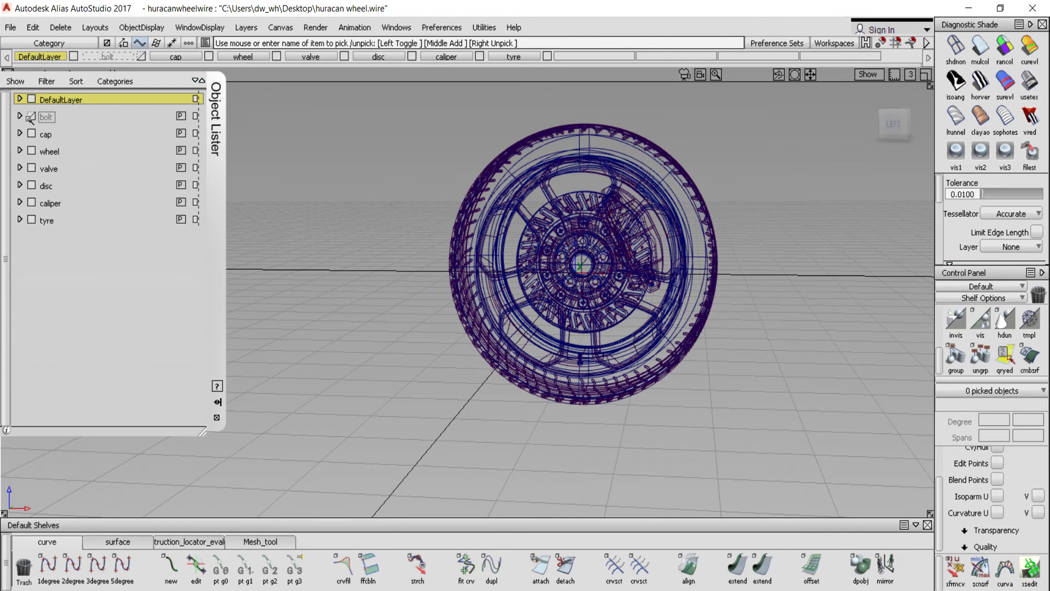
click(31, 151)
click(44, 185)
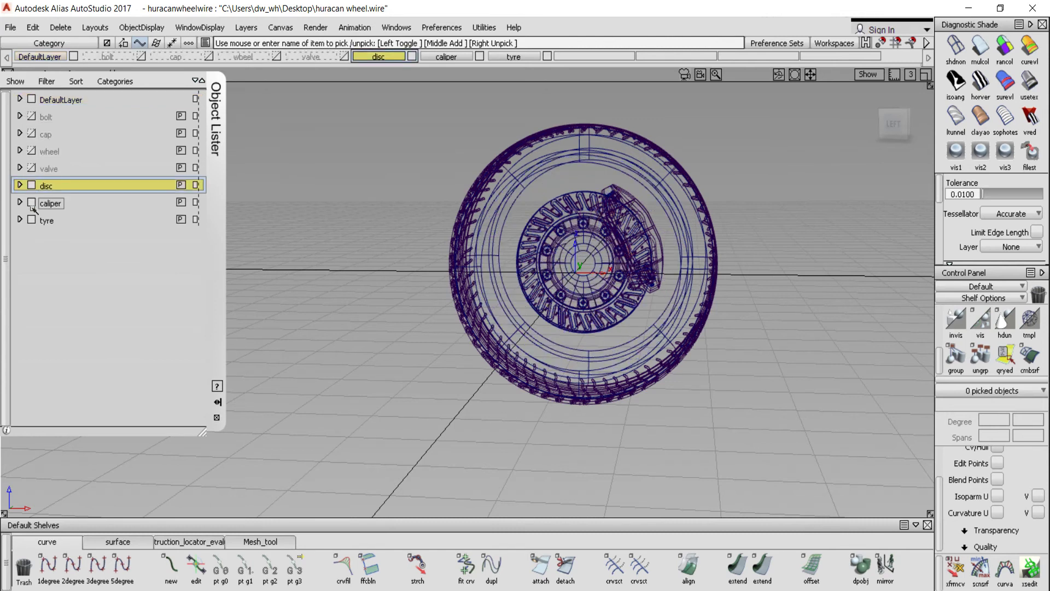
click(31, 202)
click(31, 185)
Step: Box-pick all 3212 tyre surfaces from an angled view
mouse_move(645, 235)
alt+shift+mouse_down()
mouse_move(683, 180)
mouse_move(717, 158)
mouse_move(475, 128)
alt+shift+mouse_up()
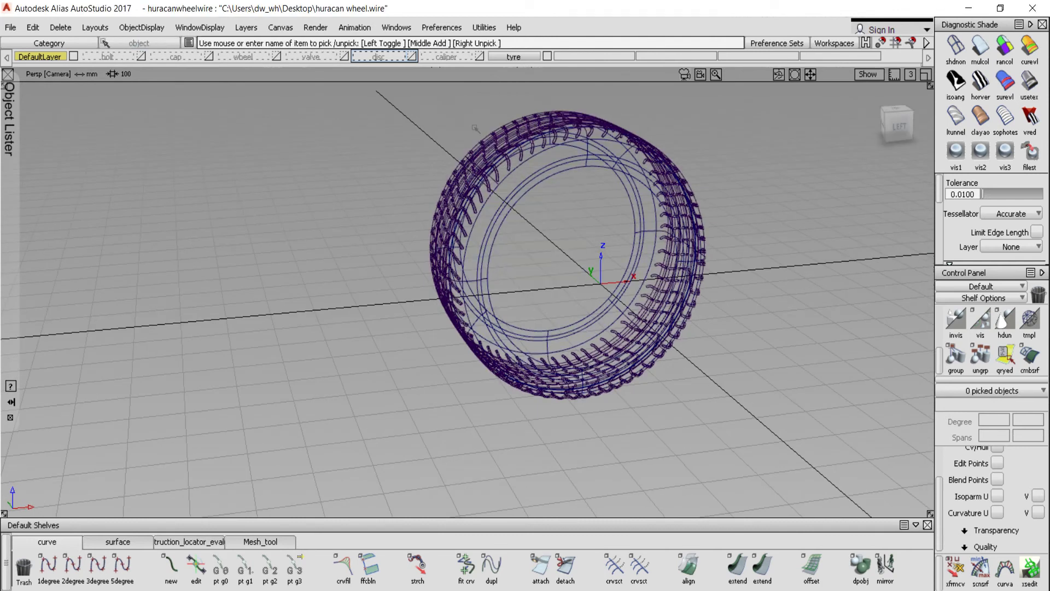
drag(397, 107, 891, 509)
ctrl+shift+right_drag(278, 173, 267, 233)
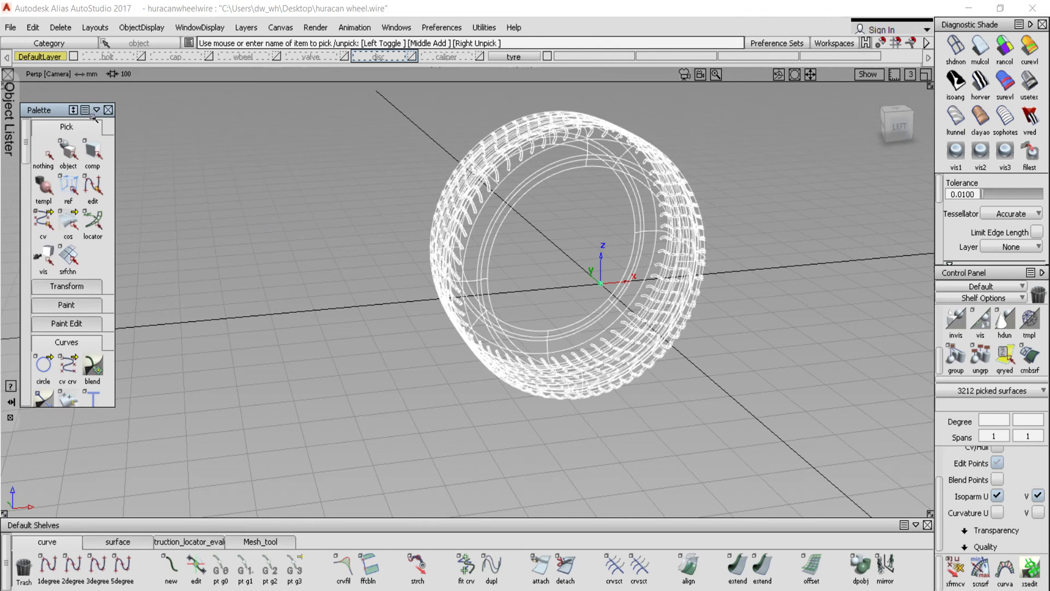
Step: Dock the tool Palette on the left and scroll to its Mesh section
click(97, 109)
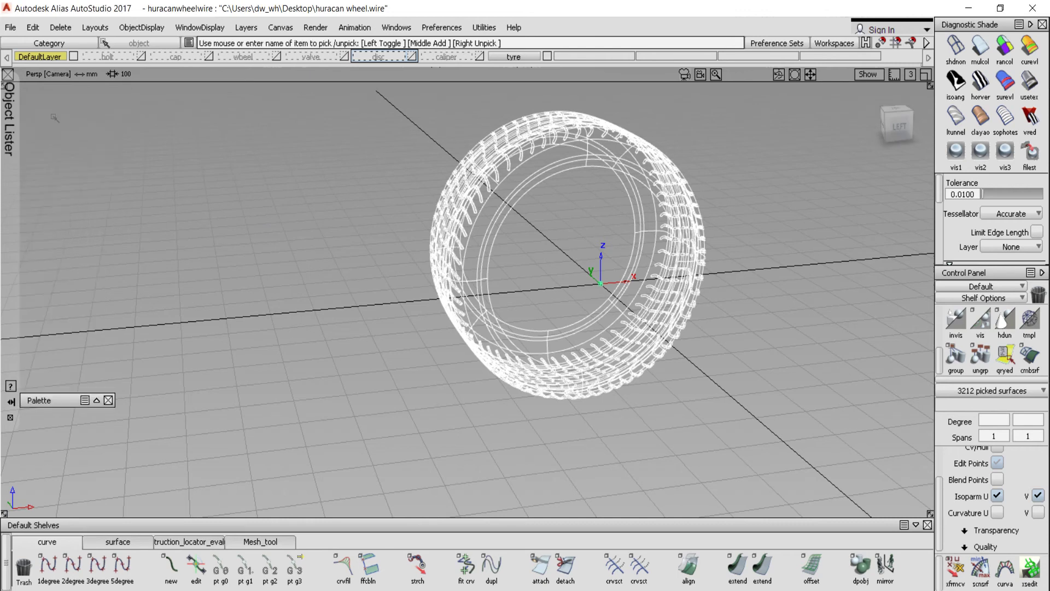
click(67, 404)
drag(41, 110, 8, 109)
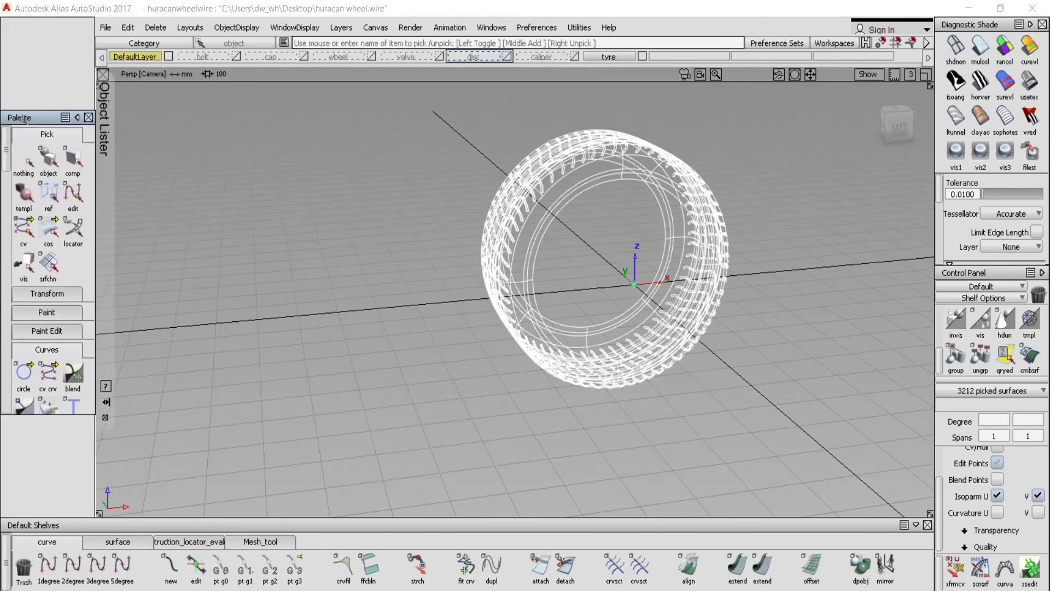
scroll(53, 393, down, 5)
scroll(53, 393, down, 5)
scroll(53, 393, down, 5)
scroll(55, 393, down, 5)
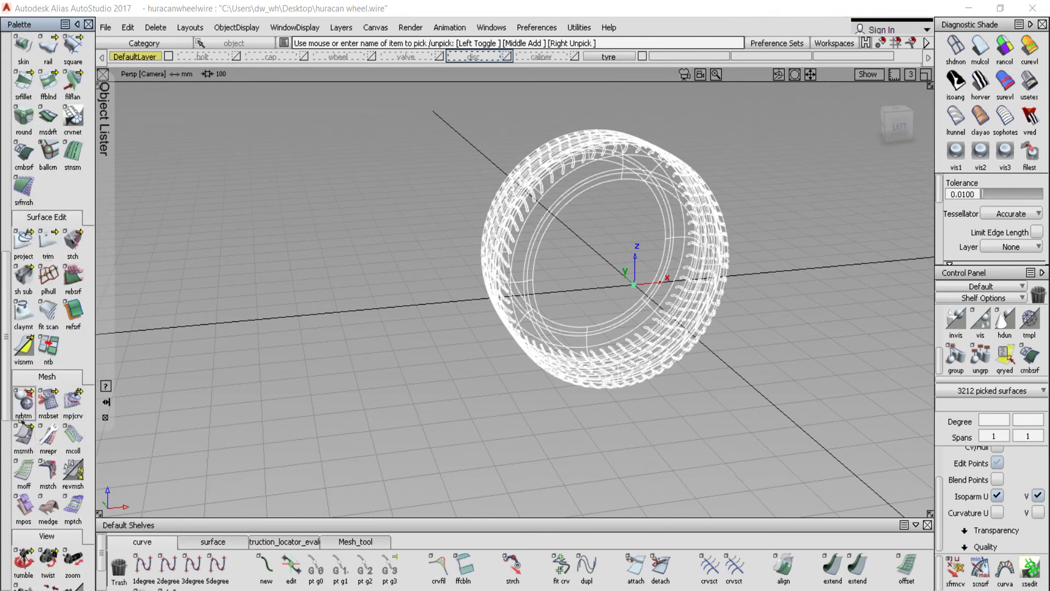
Step: Convert the picked tyre surfaces into 3212 meshes with nrbtm, then inspect the result
click(26, 401)
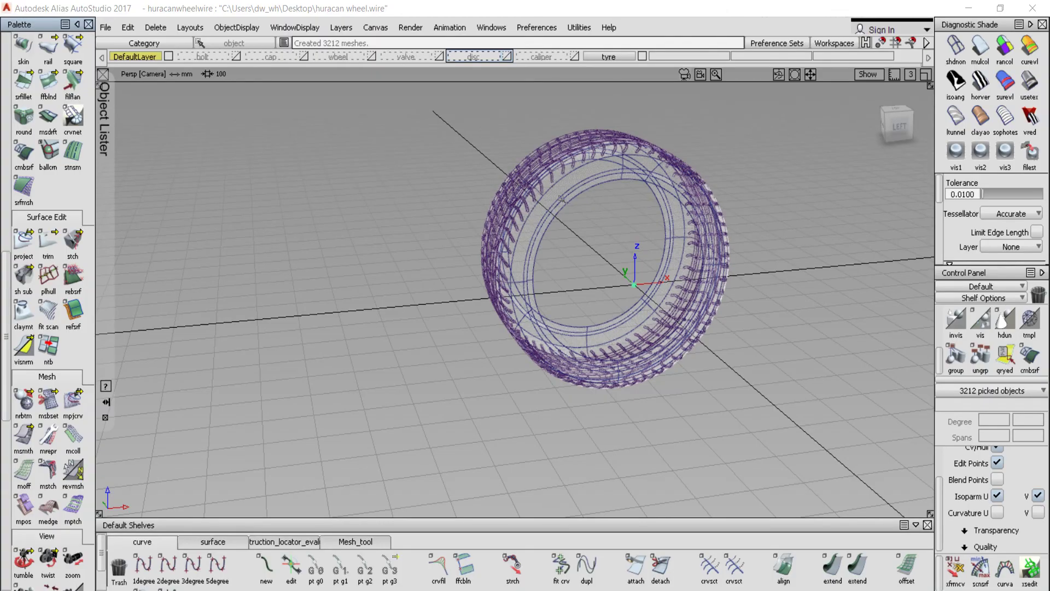
mouse_move(655, 163)
alt+shift+mouse_down()
mouse_move(604, 178)
mouse_move(673, 170)
alt+shift+mouse_up()
mouse_move(673, 170)
alt+shift+right_down()
mouse_move(748, 190)
mouse_move(462, 101)
alt+shift+right_up()
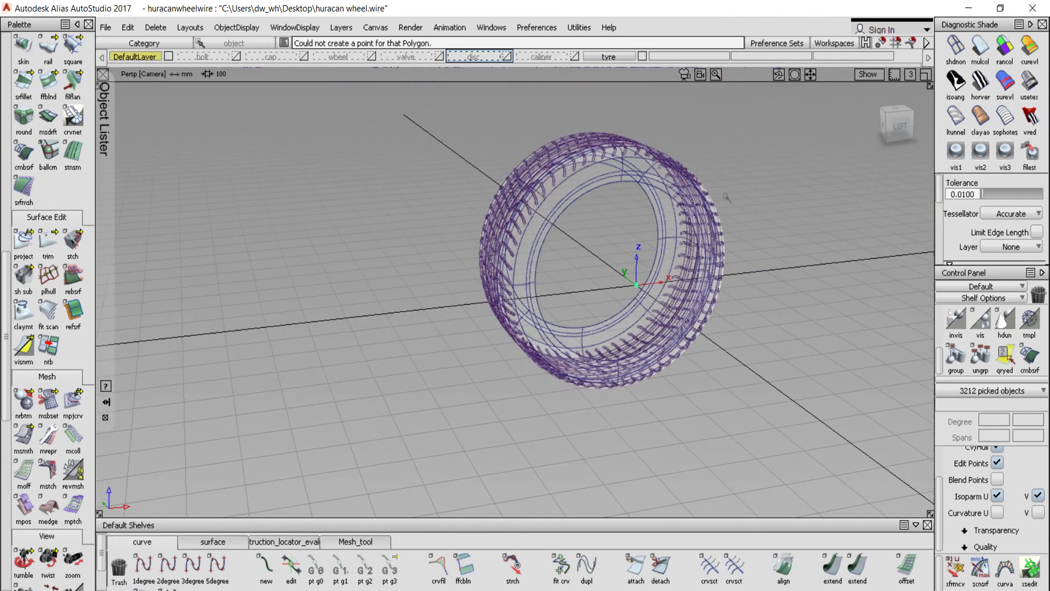
click(105, 27)
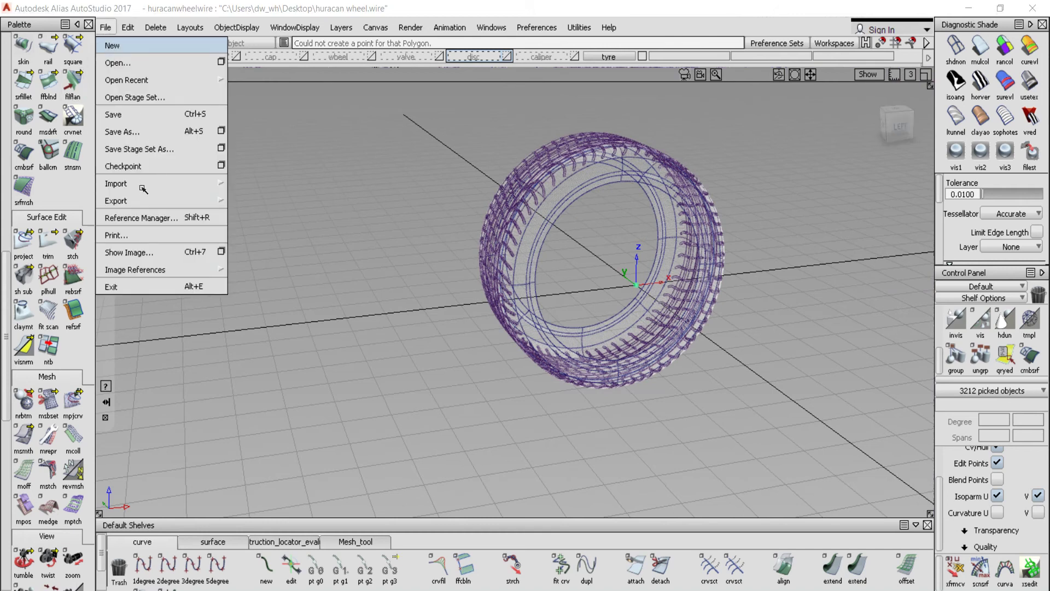
Step: Set the Save Active As file format to OBJ
mouse_move(116, 200)
click(350, 201)
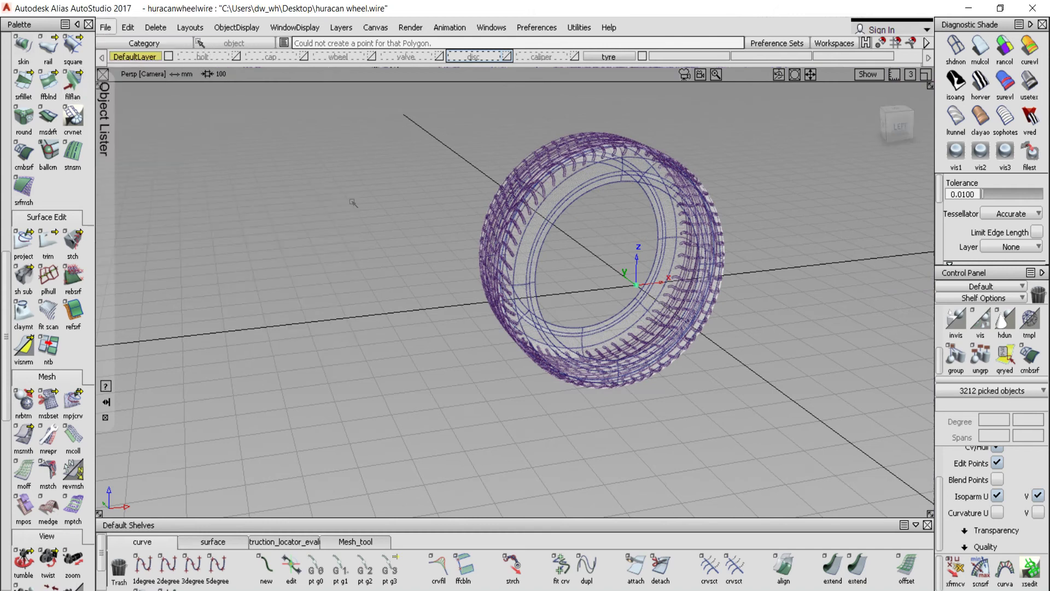
click(823, 72)
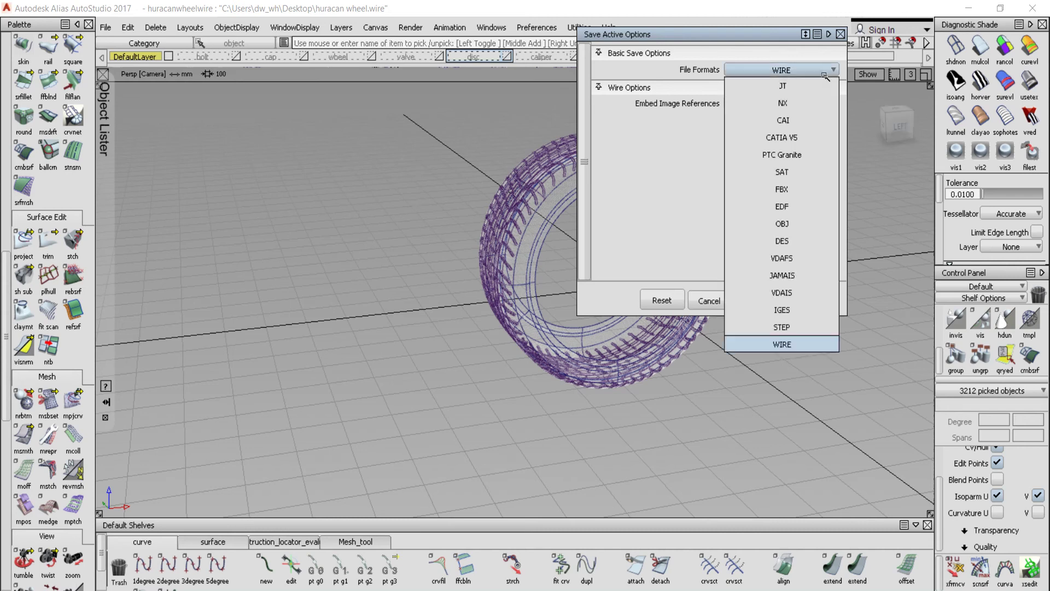
click(786, 232)
click(758, 303)
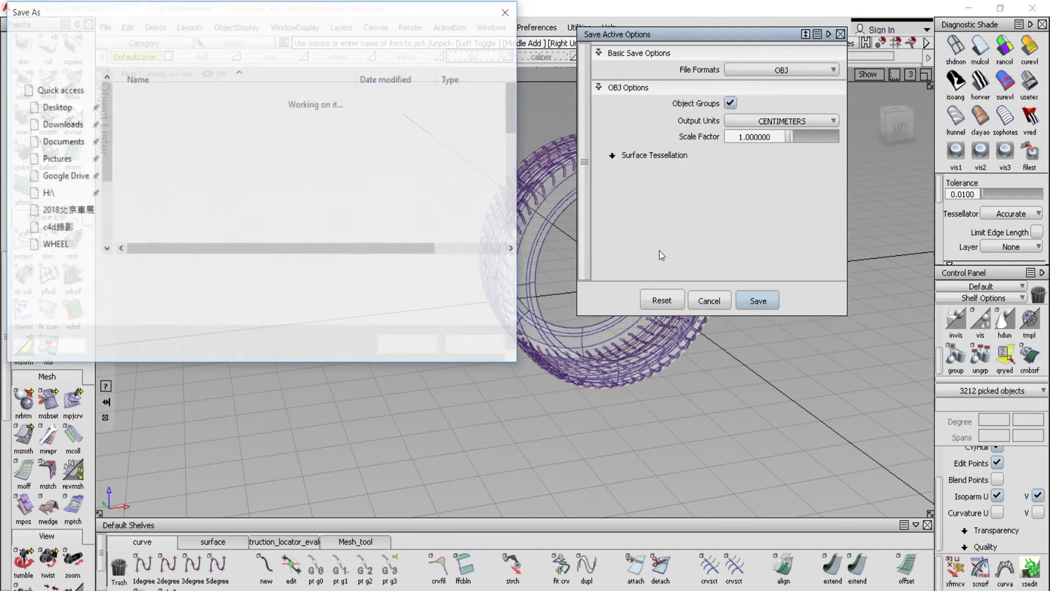
Step: Save the tyre meshes as TIRE.obj in the Desktop WHEEL folder
drag(334, 25, 559, 138)
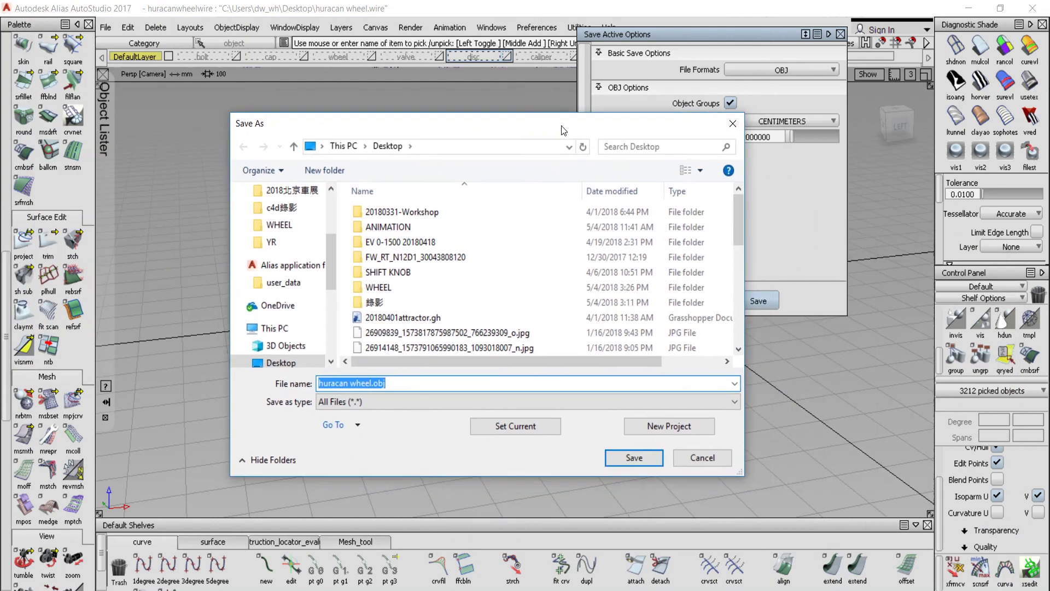
double_click(427, 288)
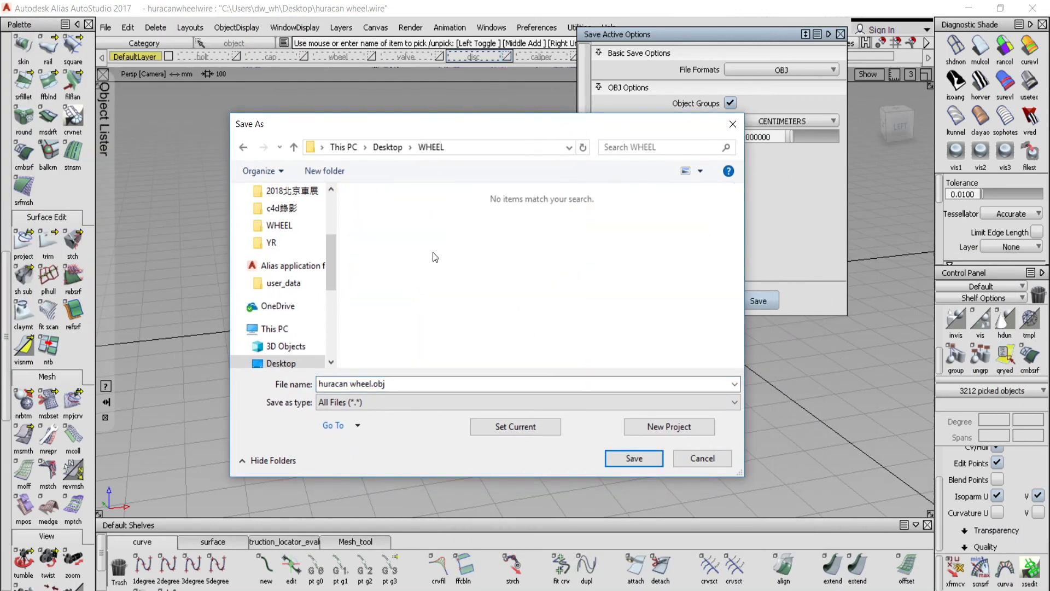
click(486, 382)
text(TIRE)
key(Return)
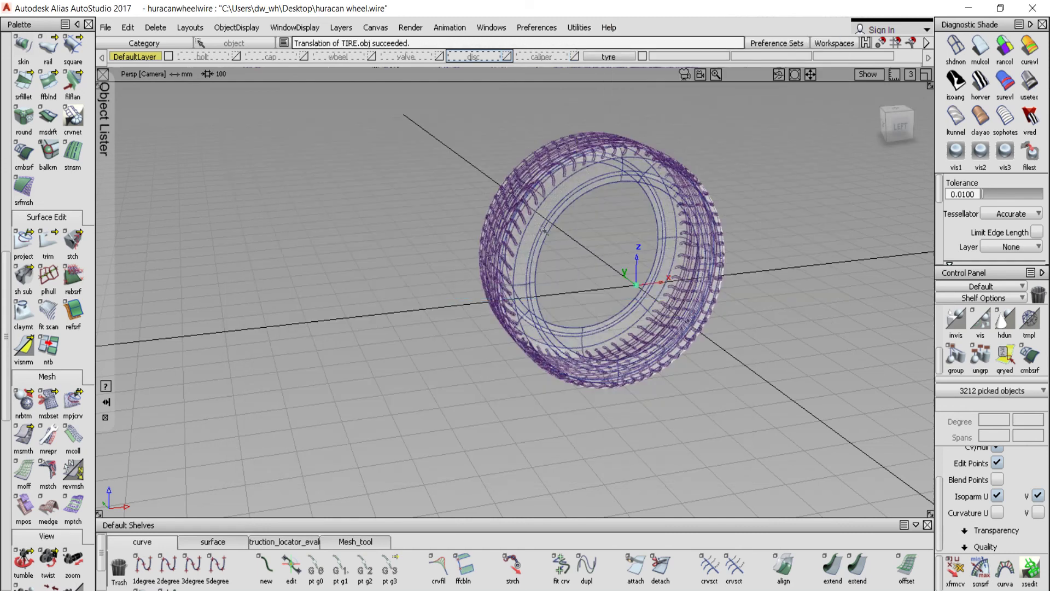
click(1033, 7)
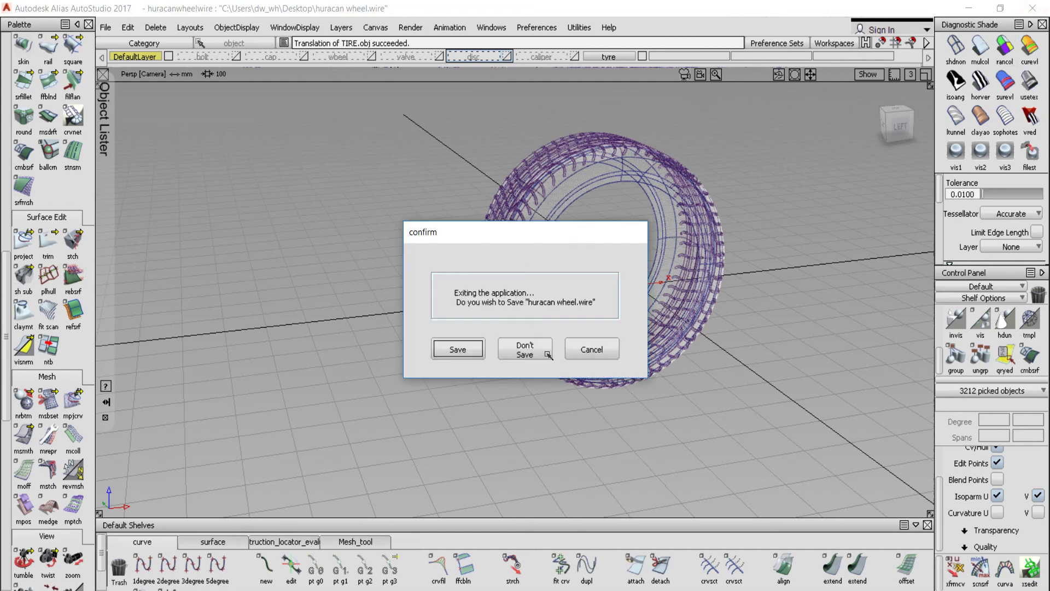
Step: Cancel Alias's exit, deselect the meshes, minimize Alias and drop TIRE.obj into Cinema 4D
click(589, 349)
mouse_move(634, 220)
alt+shift+mouse_down()
mouse_move(665, 229)
mouse_move(644, 222)
alt+shift+mouse_up()
key(Delete)
key(Return)
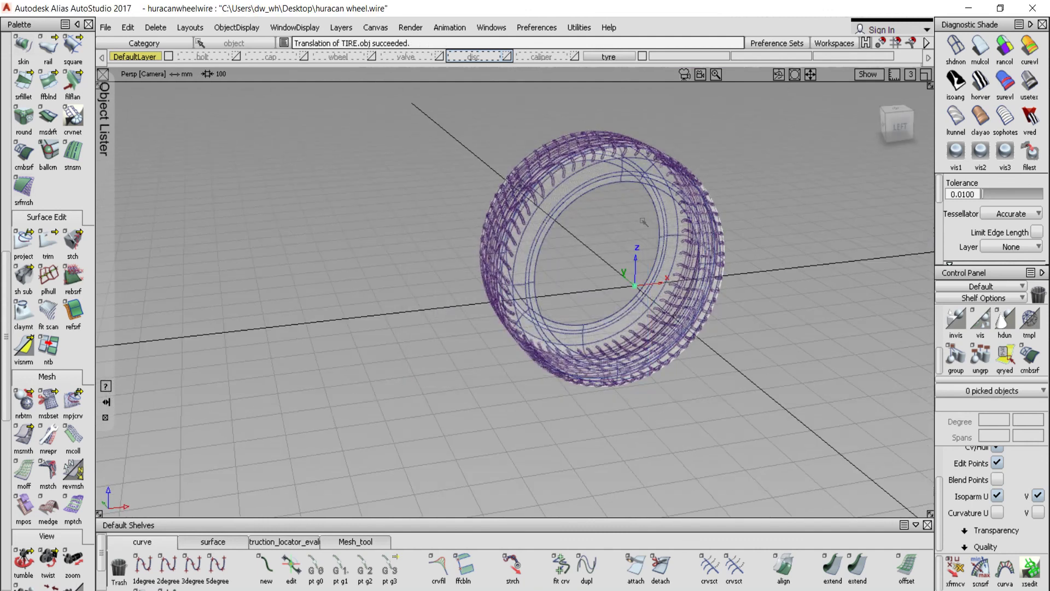
click(966, 10)
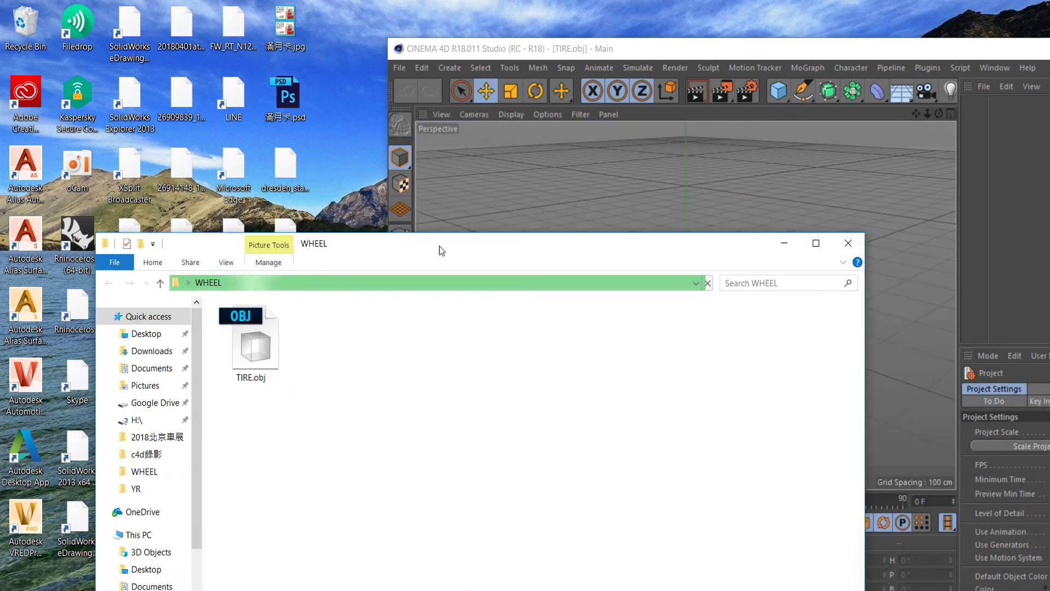
drag(771, 132, 210, 300)
drag(22, 394, 737, 218)
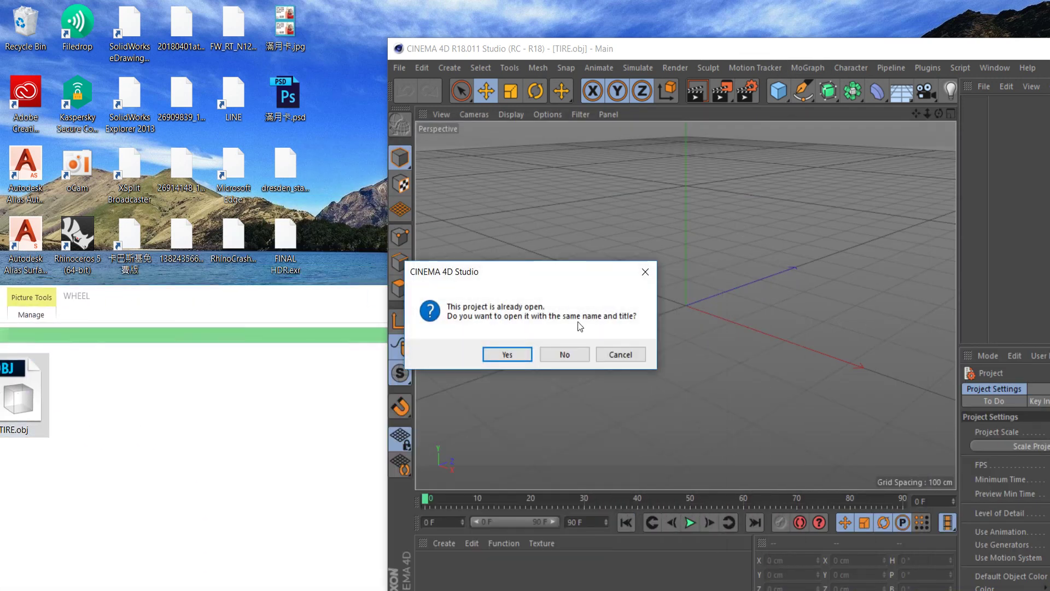
Step: Reopen TIRE.obj with default OBJ import settings, maximize the window and frame the white tire
click(519, 356)
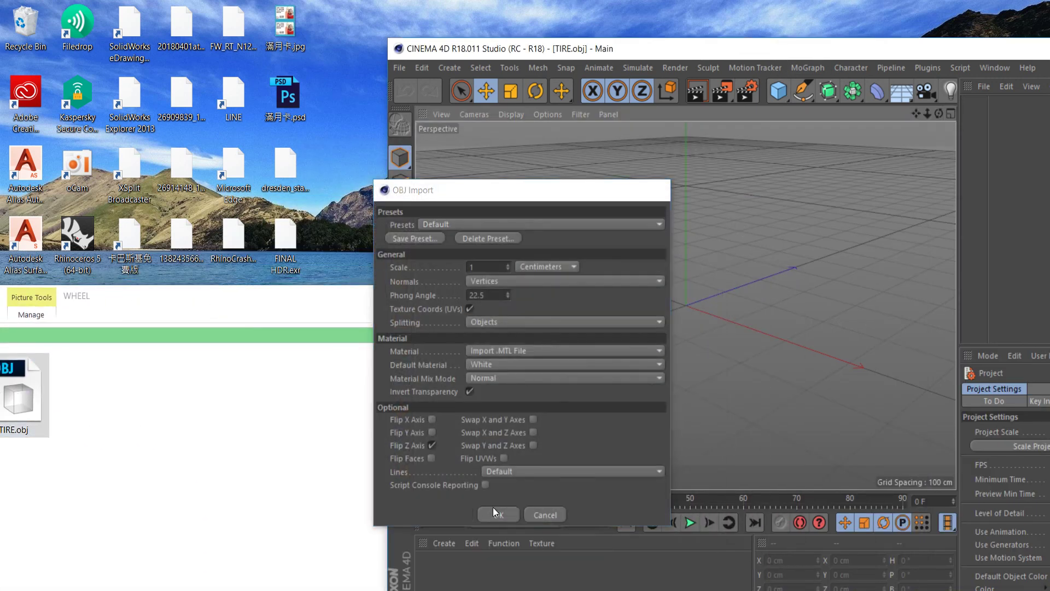
click(495, 513)
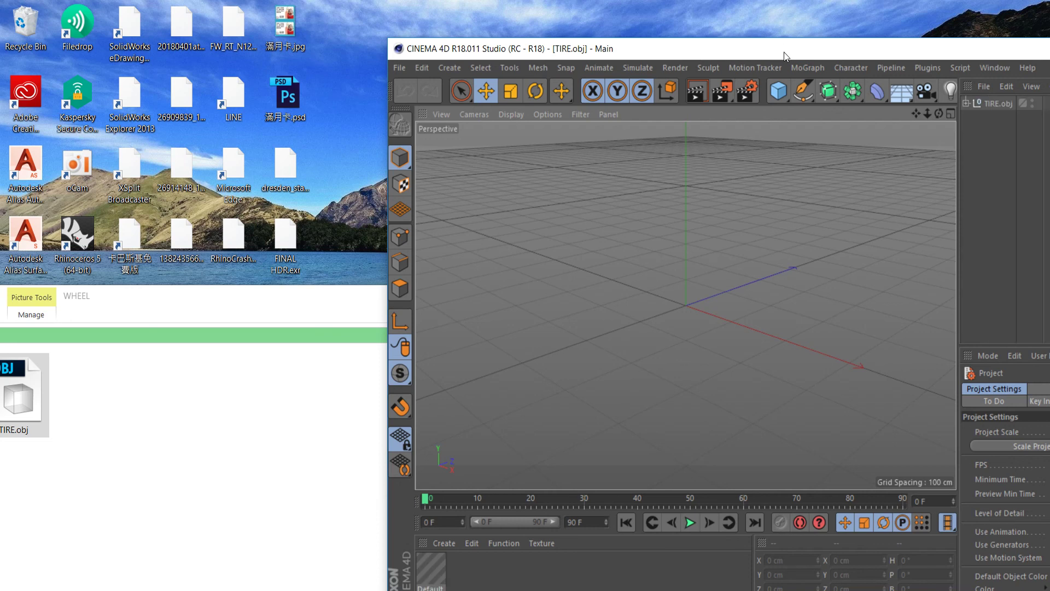
double_click(784, 51)
key(h)
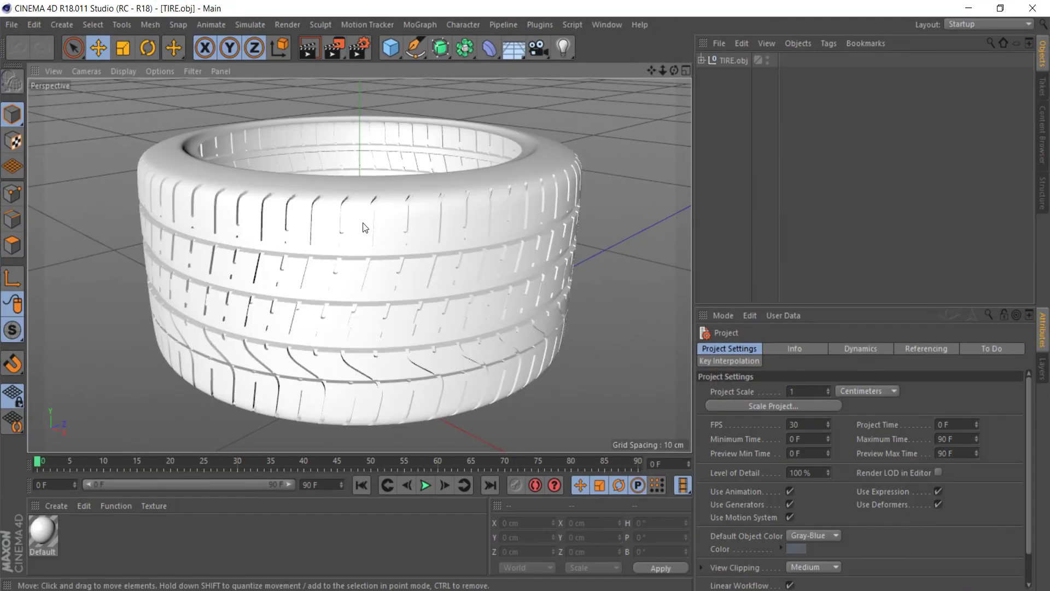
scroll(478, 239, down, 5)
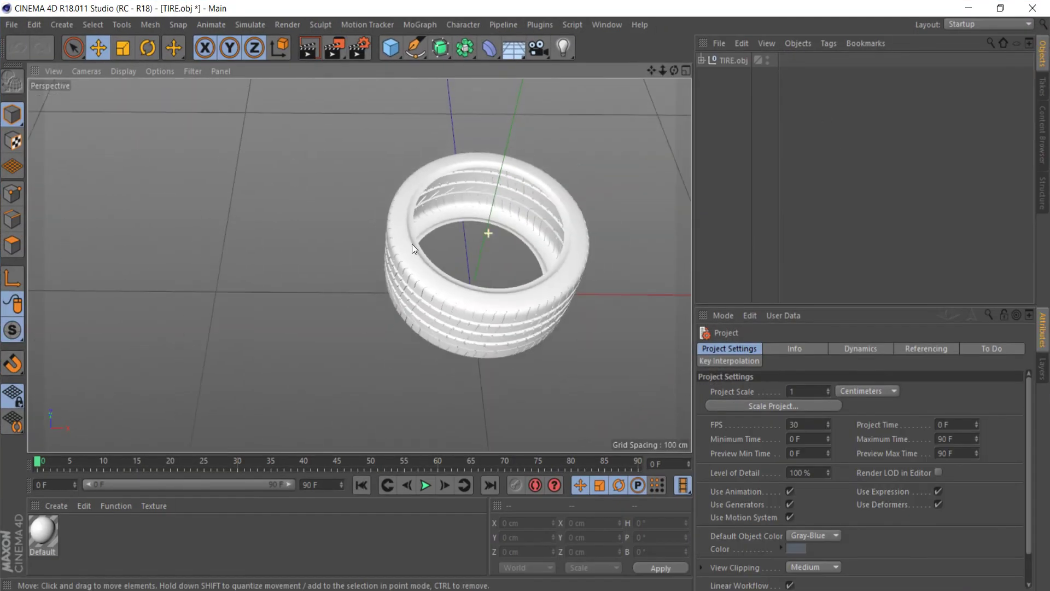
alt+drag(427, 271, 467, 222)
scroll(467, 222, up, 2)
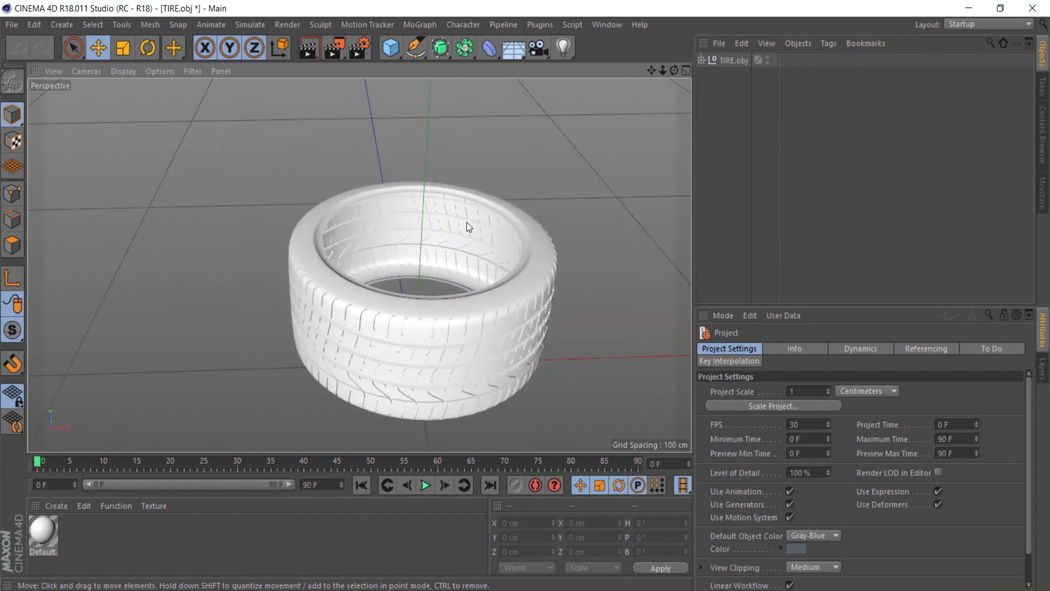